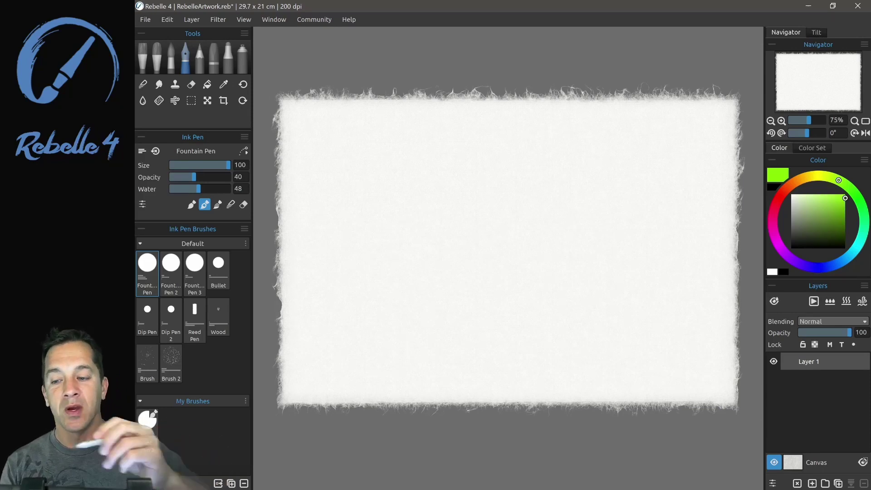
# - Float the Tools panel out of the left dock over the centre of the canvas
pyautogui.moveTo(192, 33); pyautogui.dragTo(503, 173)
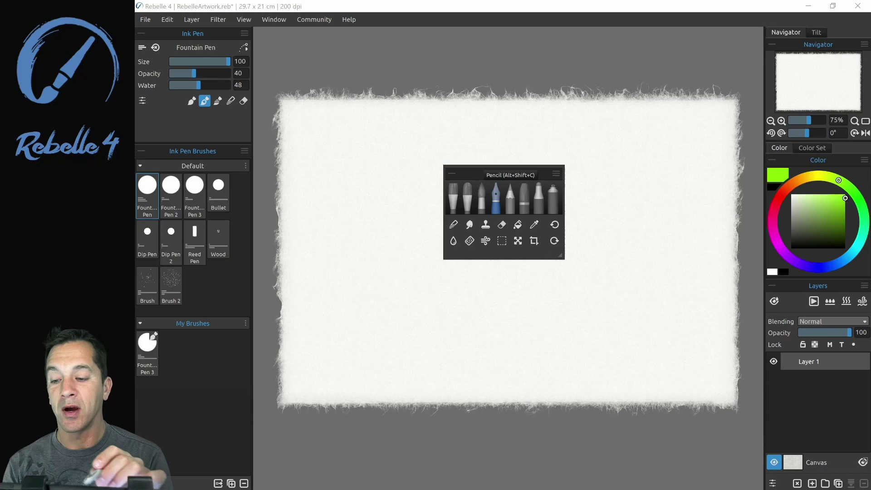
# - Float the Ink Pen panel beside Tools, choose Watercolor, and show its transparency modes
pyautogui.moveTo(192, 33)
pyautogui.mouseDown()
pyautogui.moveTo(346, 101)
pyautogui.moveTo(392, 160)
pyautogui.moveTo(392, 175)
pyautogui.moveTo(378, 175)
pyautogui.mouseUp()
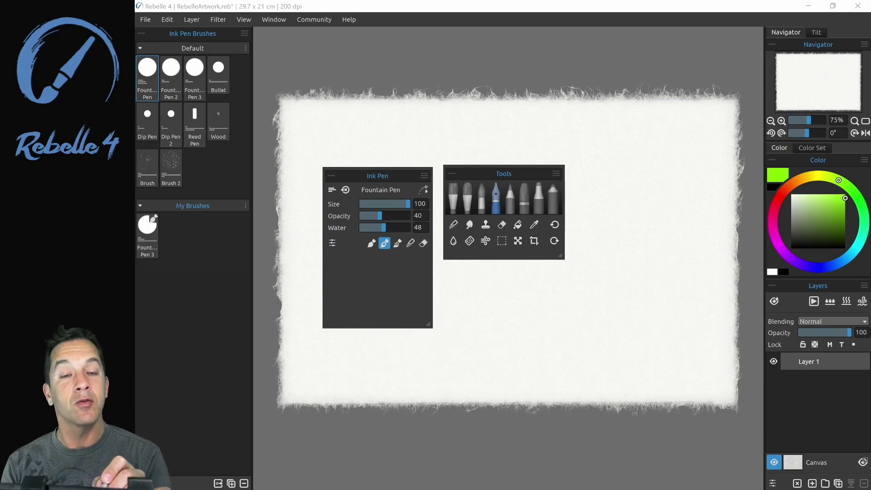
pyautogui.click(481, 195)
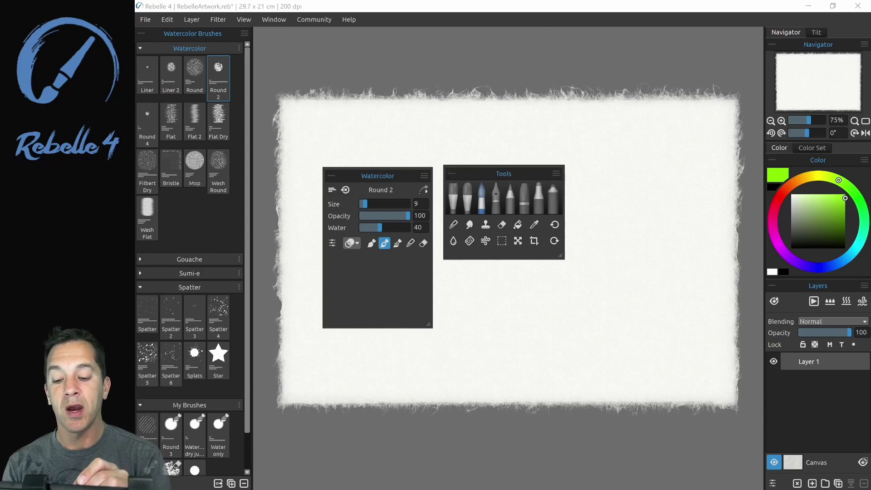
pyautogui.click(352, 242)
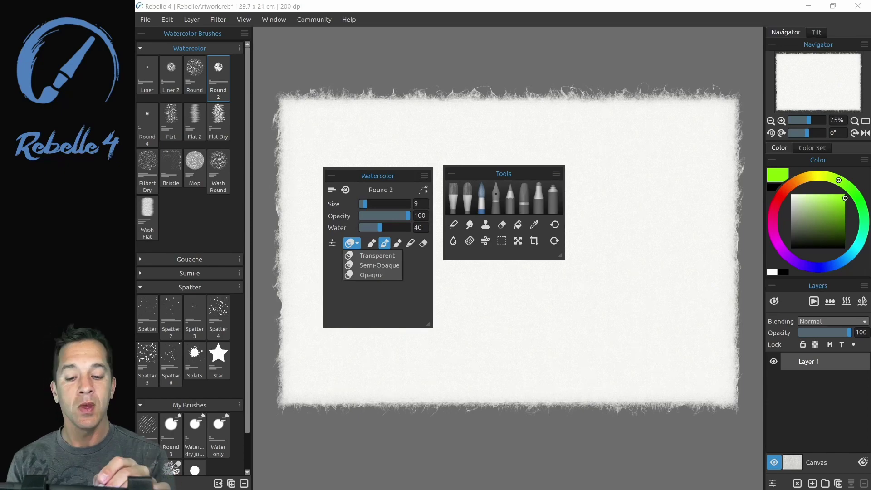
# - Switch the medium to Oil with the Flat wet brush
pyautogui.hotkey('alt', 'shift', 'a')
pyautogui.hotkey('alt', 'shift', 'o')
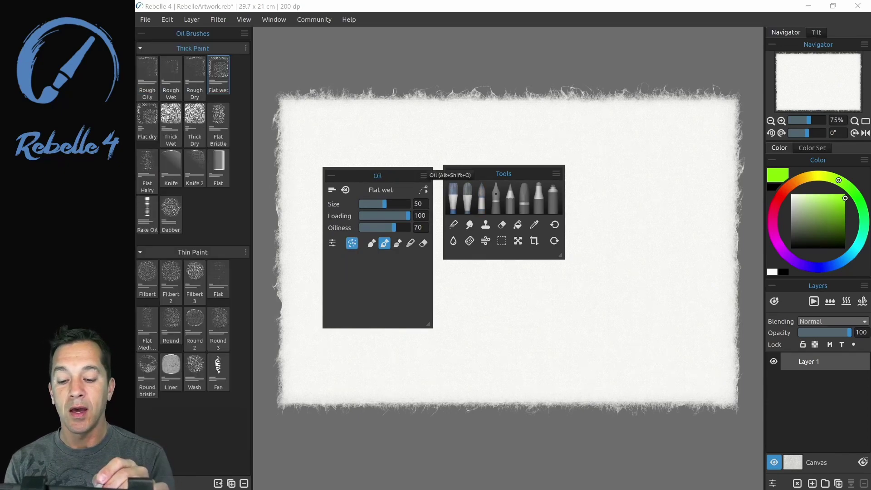
pyautogui.hotkey('alt', 'shift', 'a')
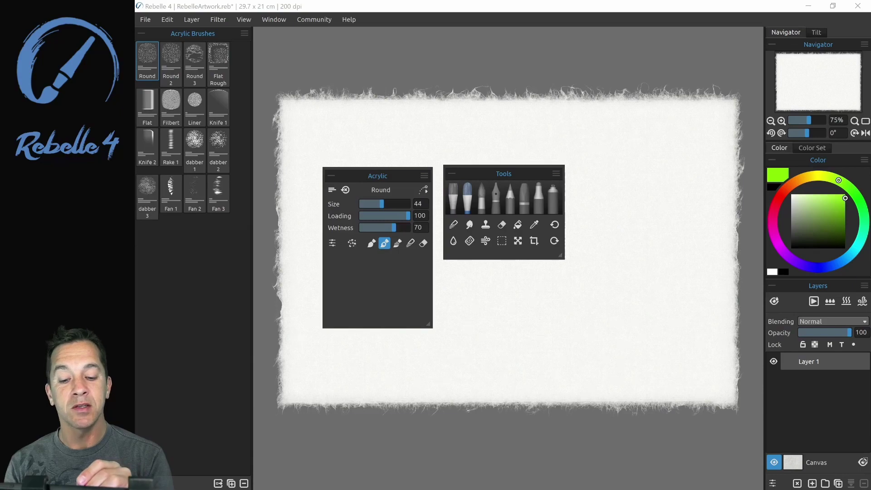
pyautogui.click(453, 198)
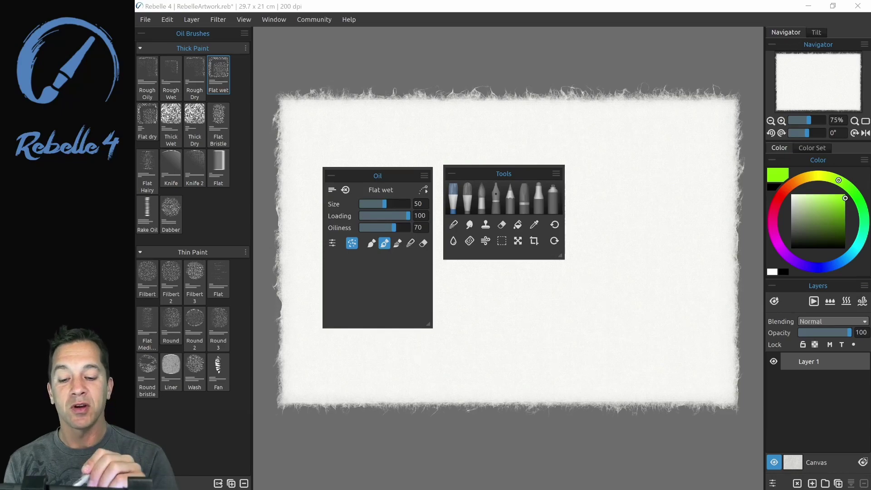
# - Paint a row of oil patches in yellow-green, olive, teal, purple and red
pyautogui.click(831, 178)
pyautogui.moveTo(466, 322)
pyautogui.mouseDown()
pyautogui.moveTo(518, 277)
pyautogui.moveTo(547, 281)
pyautogui.moveTo(494, 360)
pyautogui.mouseUp()
pyautogui.click(828, 207)
pyautogui.click(820, 175)
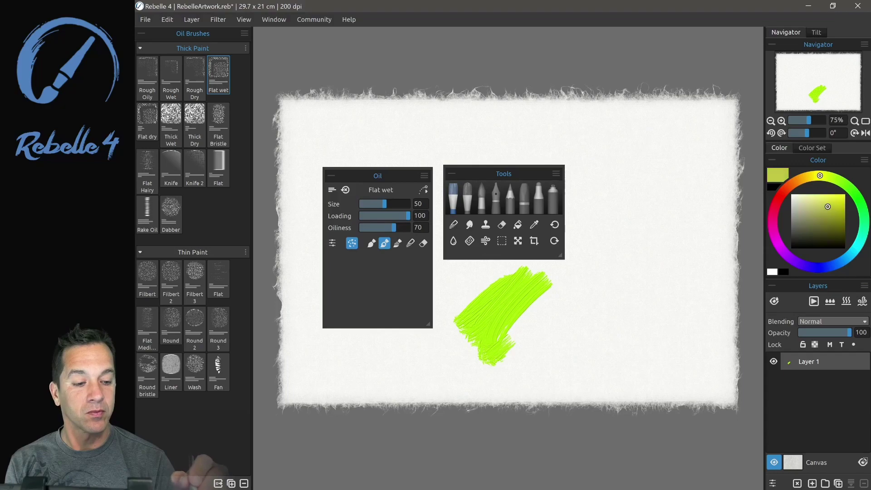
pyautogui.moveTo(526, 313)
pyautogui.mouseDown()
pyautogui.moveTo(557, 281)
pyautogui.moveTo(526, 367)
pyautogui.mouseUp()
pyautogui.click(861, 238)
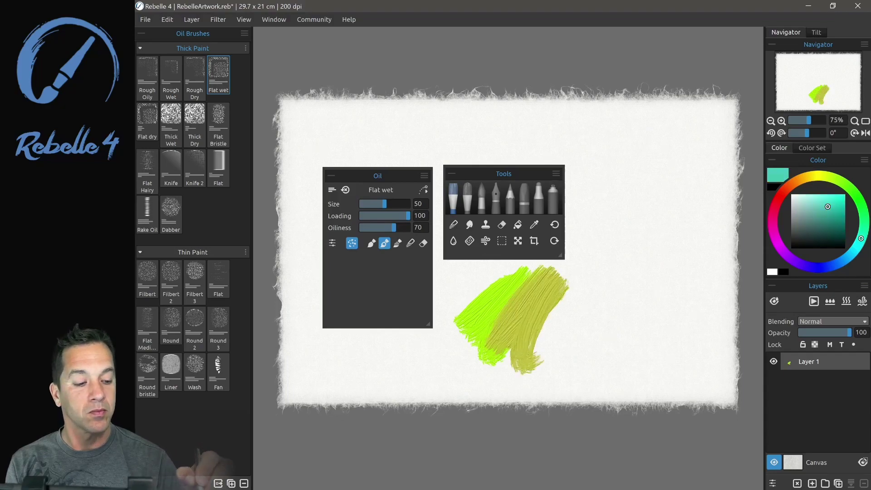
pyautogui.moveTo(582, 272)
pyautogui.mouseDown()
pyautogui.moveTo(526, 358)
pyautogui.moveTo(558, 377)
pyautogui.mouseUp()
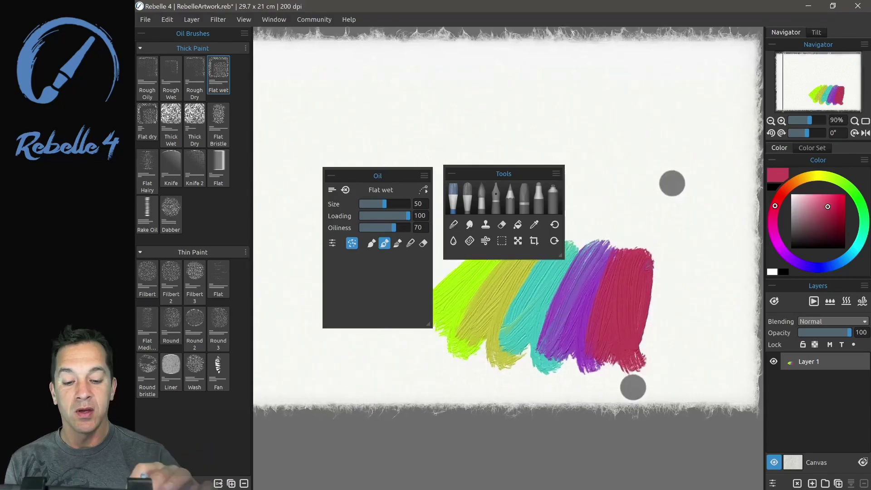
pyautogui.scroll(3, 653, 286)
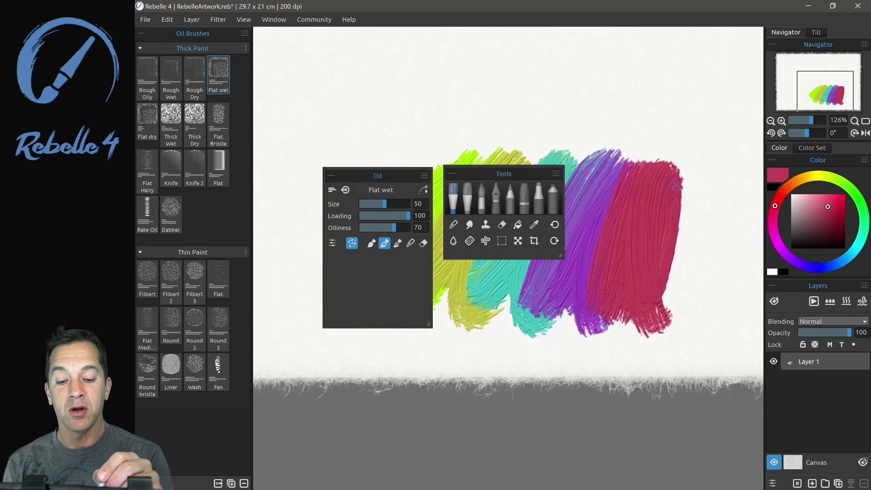
pyautogui.click(481, 198)
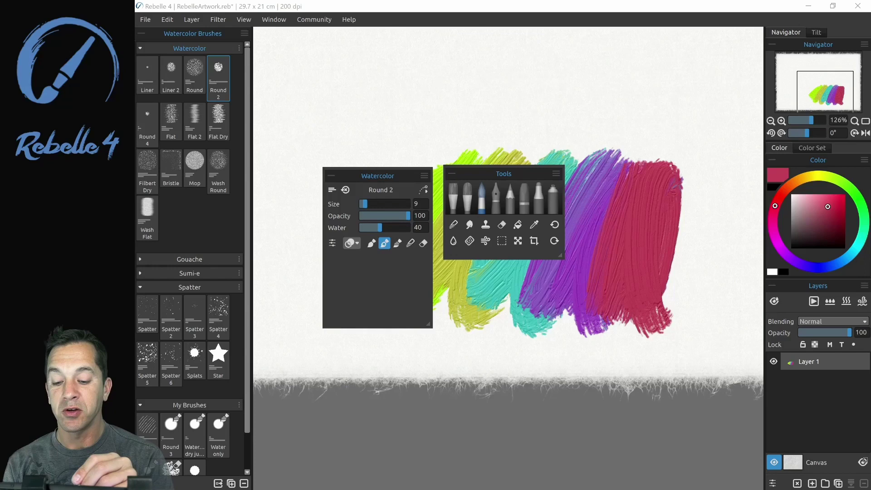
# - Move the Tools panel to the lower left and the Watercolor panel to the upper left
pyautogui.click(351, 243)
pyautogui.click(369, 255)
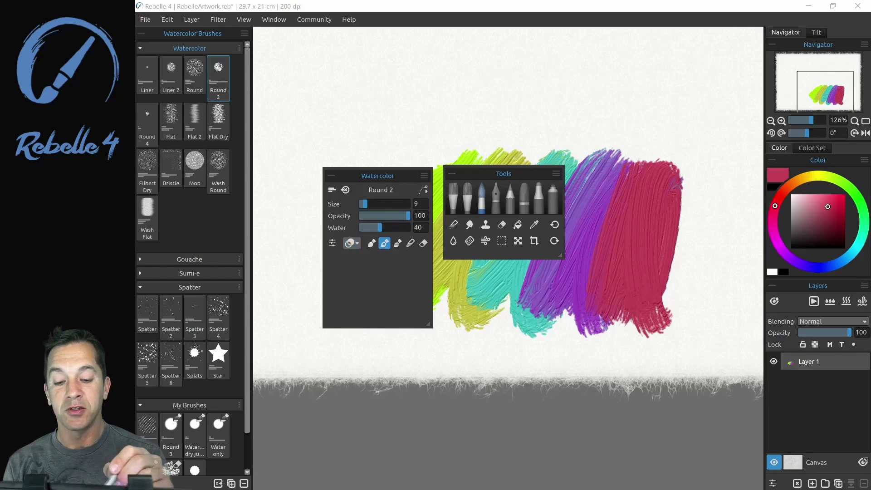
pyautogui.moveTo(503, 174); pyautogui.dragTo(313, 363)
pyautogui.moveTo(377, 176); pyautogui.dragTo(309, 163)
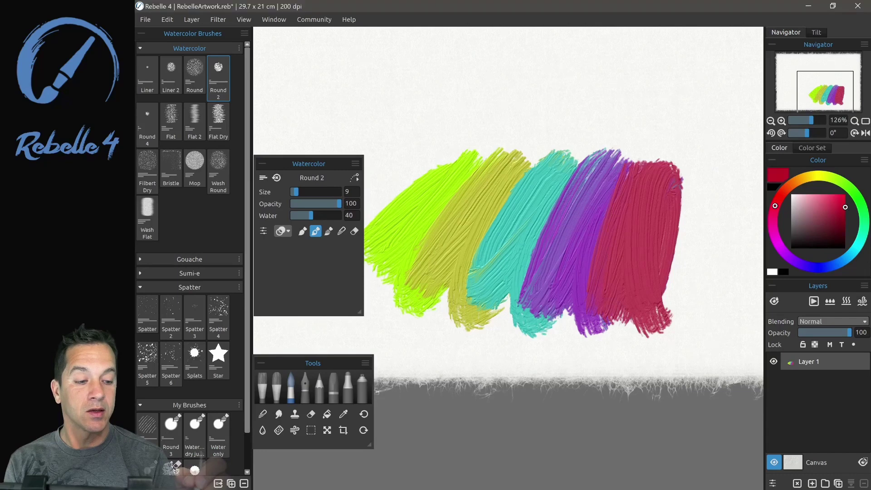
# - Draw two red diagonal watercolour lines across the patches, the second in Opaque mode
pyautogui.moveTo(729, 153)
pyautogui.mouseDown()
pyautogui.moveTo(560, 199)
pyautogui.moveTo(368, 272)
pyautogui.mouseUp()
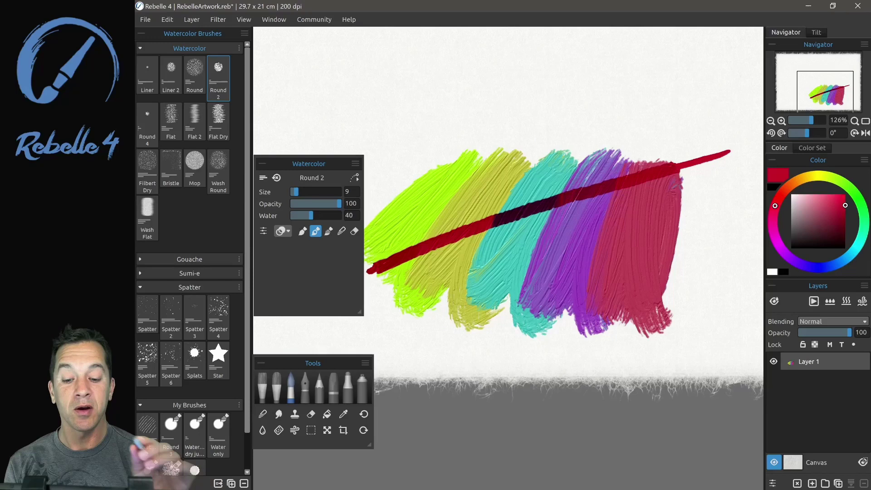
pyautogui.click(283, 231)
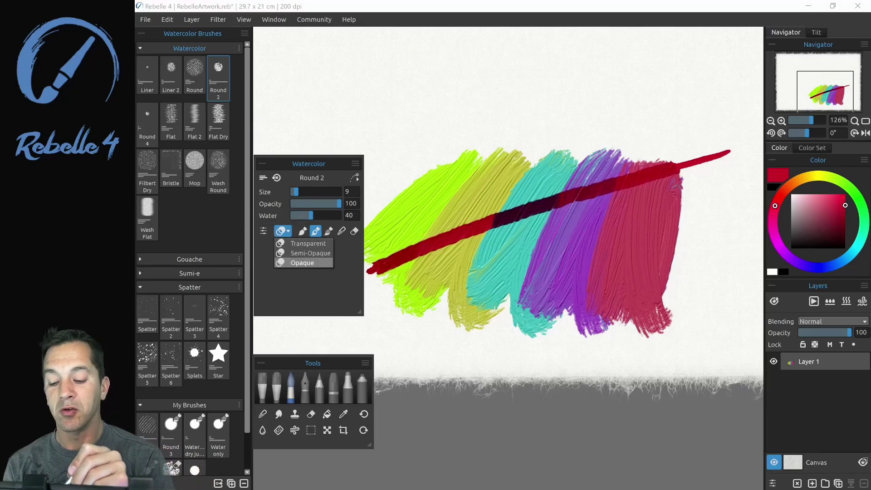
pyautogui.moveTo(731, 219); pyautogui.dragTo(381, 313)
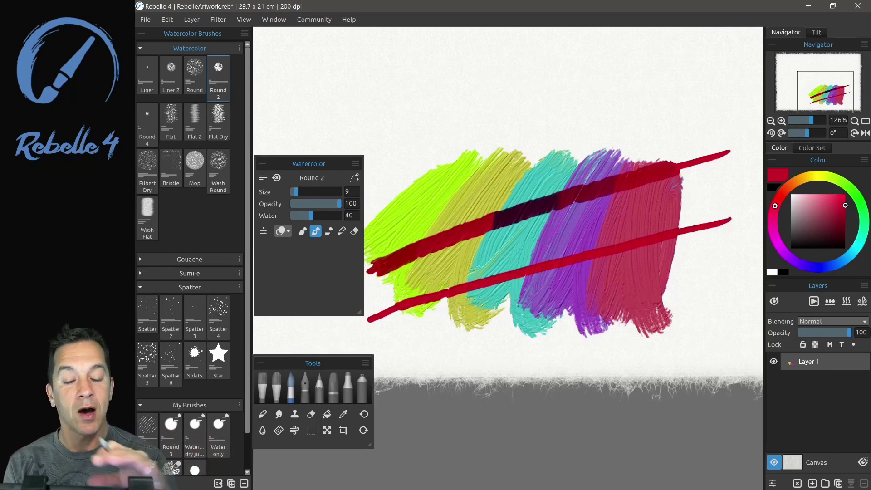
pyautogui.moveTo(312, 362)
pyautogui.mouseDown()
pyautogui.moveTo(458, 285)
pyautogui.moveTo(478, 76)
pyautogui.mouseUp()
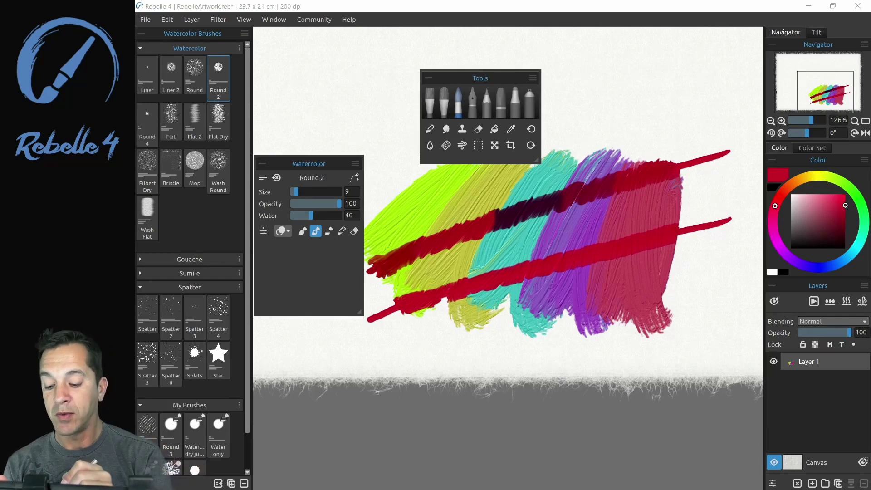
# - Copy the Scratches 2 watercolour preset and paste it into the Ink Pen's My Brushes
pyautogui.scroll(-1, 150, 385)
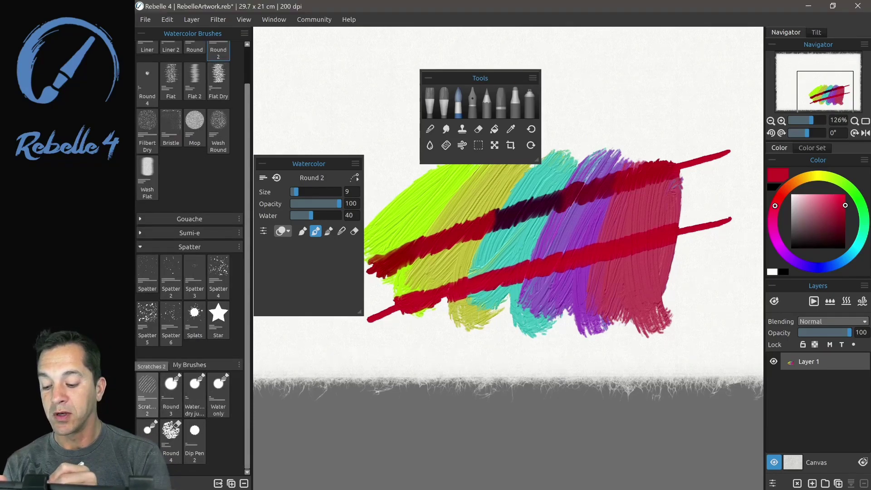
pyautogui.rightClick(146, 391)
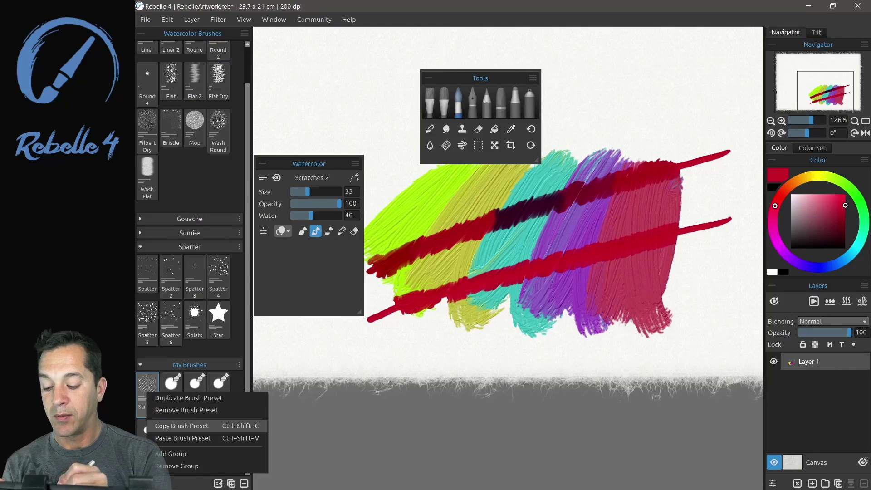
pyautogui.press('Escape')
pyautogui.click(472, 102)
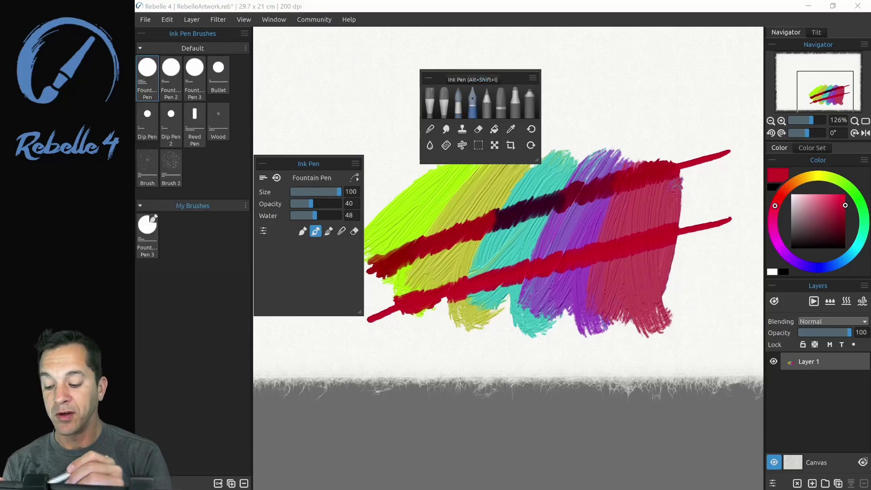
pyautogui.rightClick(189, 224)
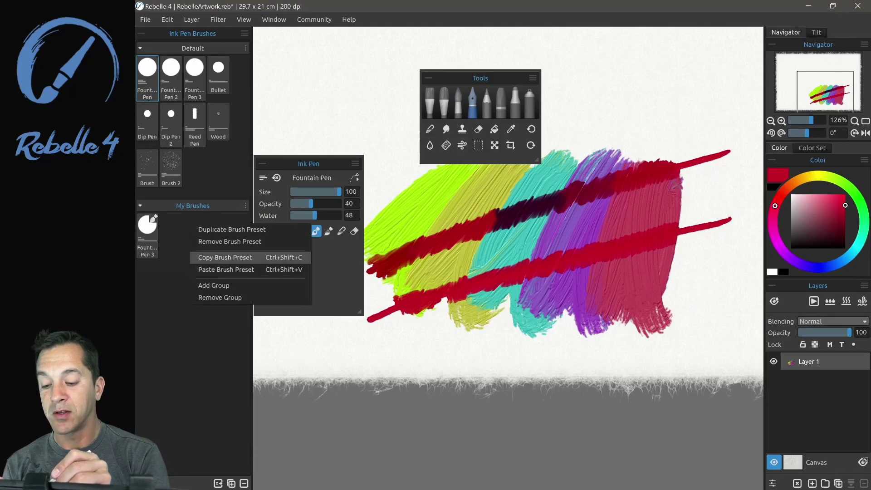
pyautogui.click(226, 269)
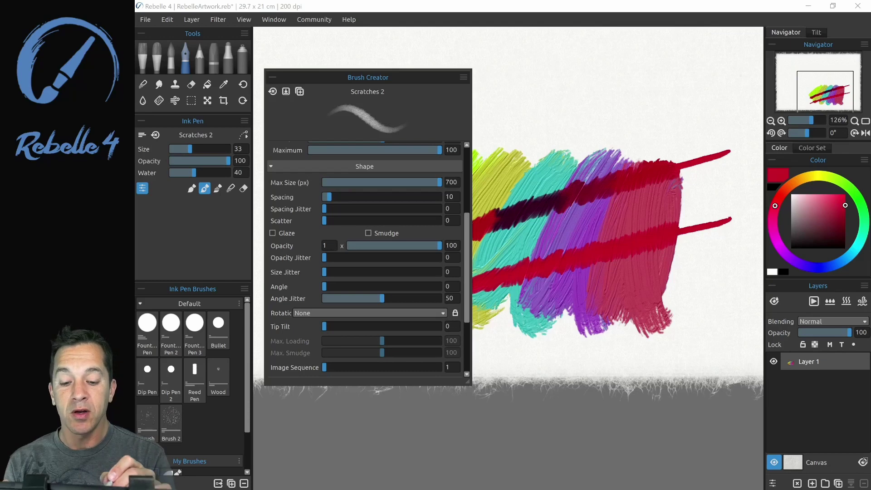
# - Scroll through the Scratches 2 shape and pressure settings in Brush Creator
pyautogui.scroll(4, 366, 258)
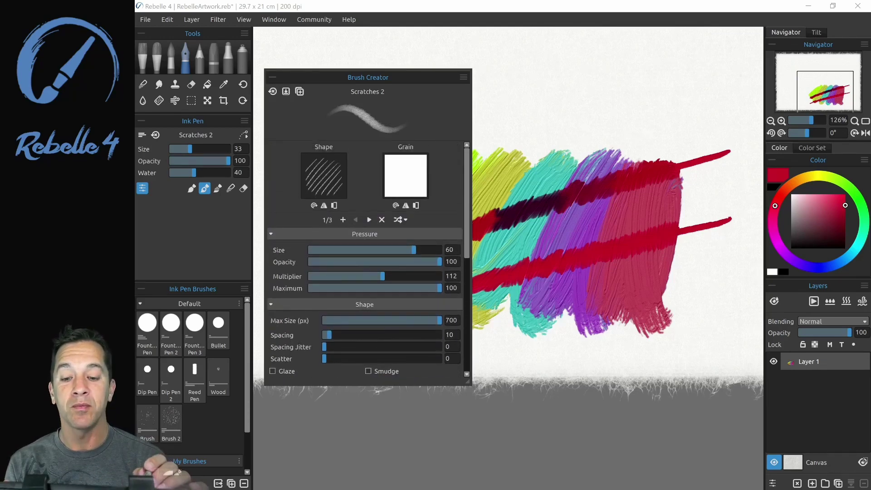
pyautogui.scroll(-2, 365, 259)
pyautogui.scroll(-2, 365, 258)
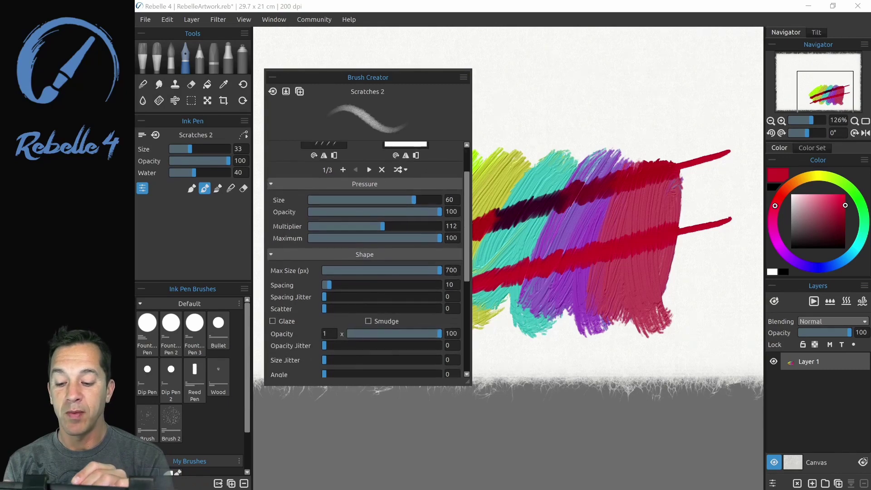
pyautogui.moveTo(439, 270)
pyautogui.mouseDown()
pyautogui.moveTo(421, 270)
pyautogui.moveTo(439, 270)
pyautogui.mouseUp()
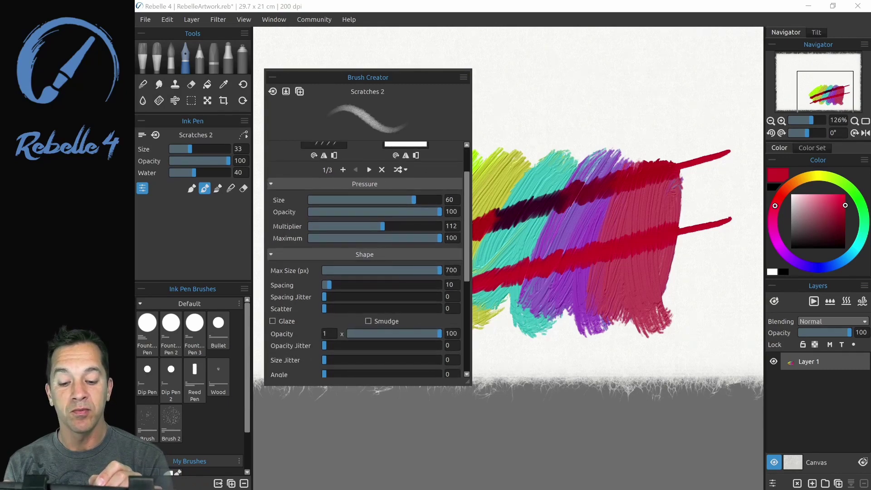
pyautogui.scroll(2, 365, 259)
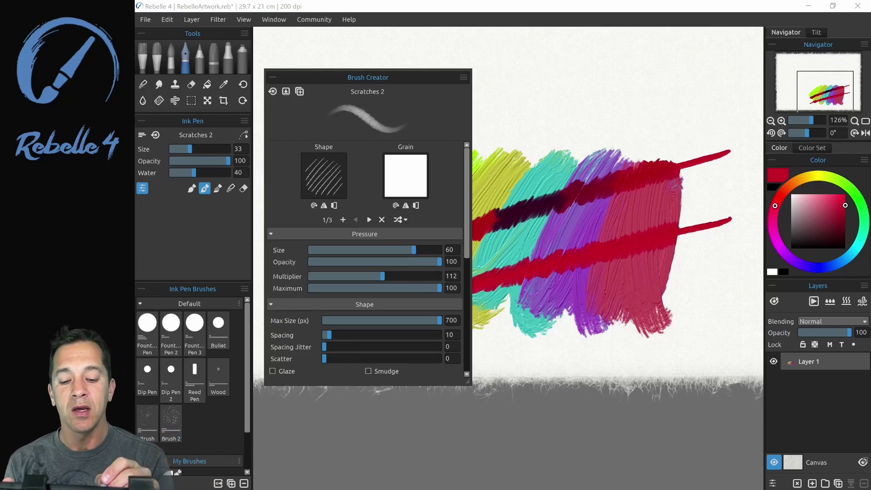
pyautogui.scroll(-7, 365, 258)
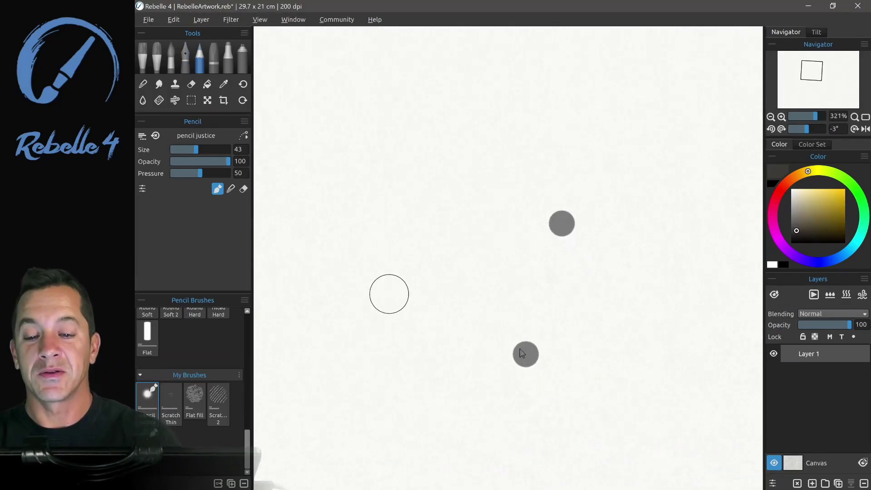
pyautogui.scroll(3, 560, 382)
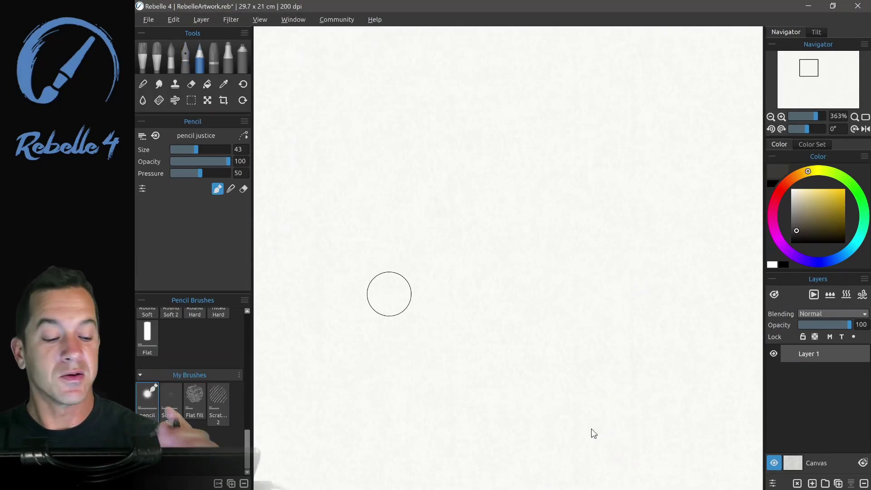
pyautogui.click(795, 461)
pyautogui.click(405, 256)
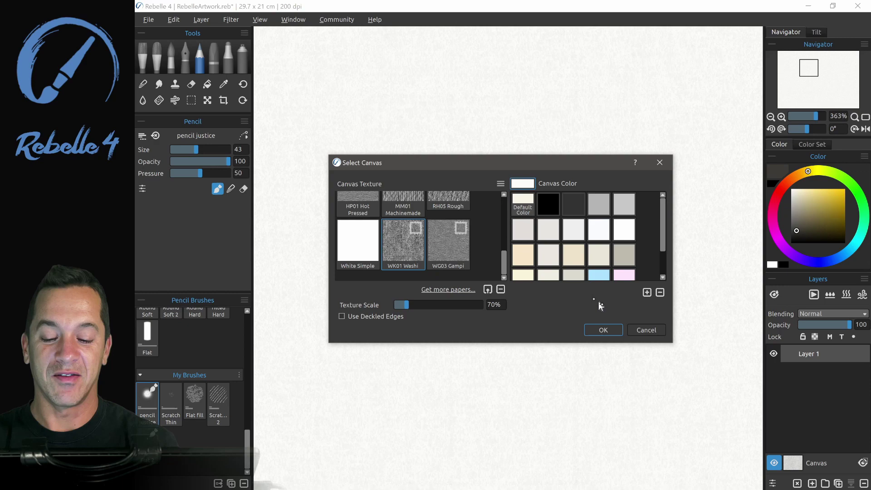
pyautogui.click(652, 331)
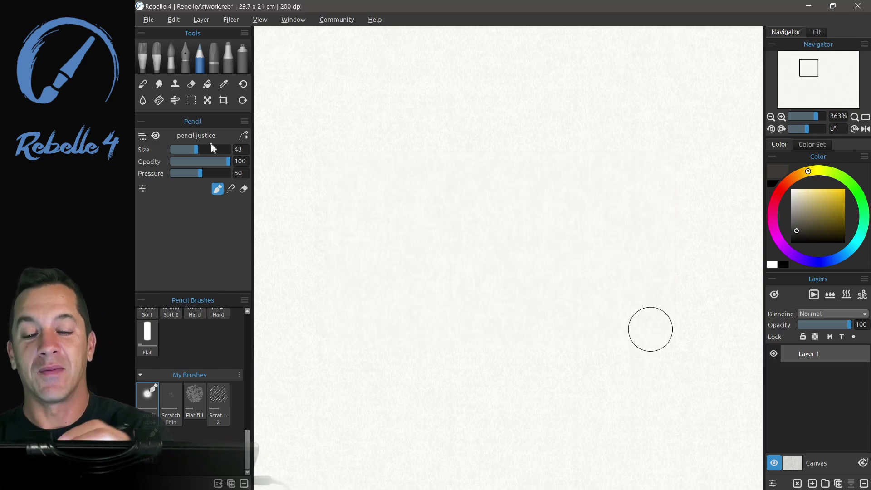
# - Add pencil loops, blend the dark shading into grey smudges, then erase its lower part
pyautogui.moveTo(374, 108)
pyautogui.mouseDown()
pyautogui.moveTo(315, 170)
pyautogui.moveTo(384, 122)
pyautogui.moveTo(402, 128)
pyautogui.moveTo(365, 208)
pyautogui.moveTo(457, 146)
pyautogui.moveTo(359, 245)
pyautogui.moveTo(461, 171)
pyautogui.moveTo(384, 245)
pyautogui.moveTo(453, 202)
pyautogui.mouseUp()
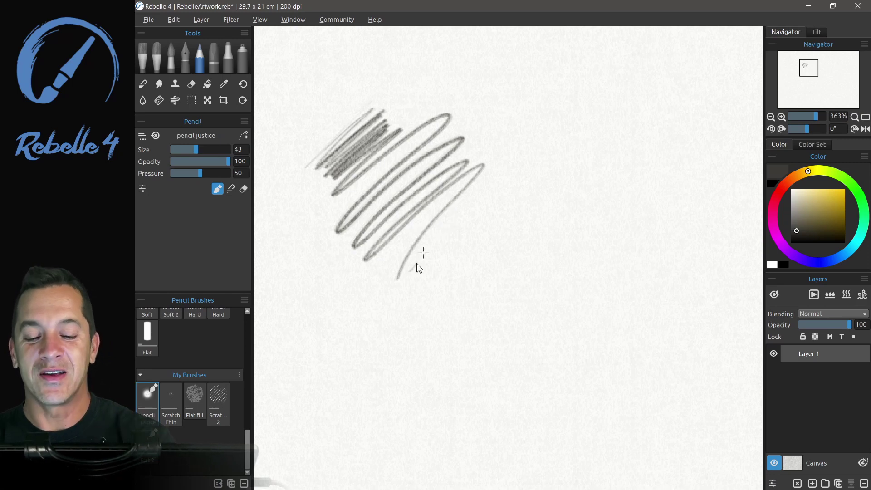
pyautogui.moveTo(456, 230); pyautogui.dragTo(517, 203)
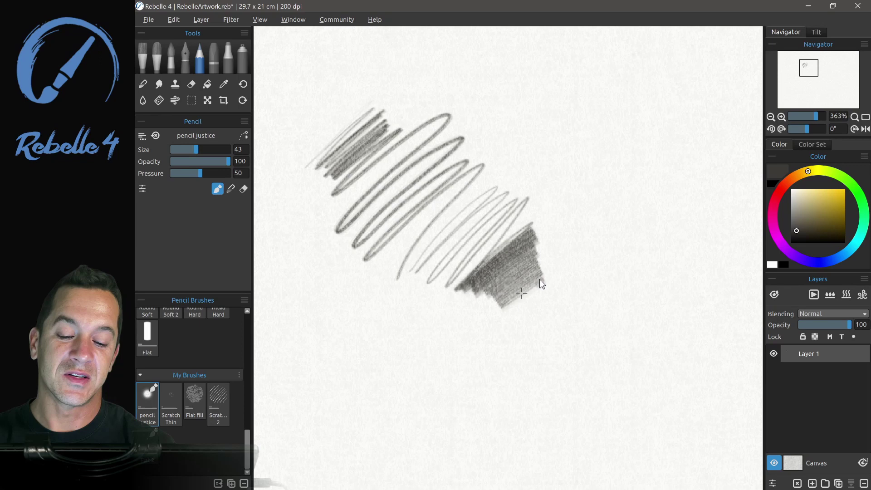
pyautogui.click(232, 191)
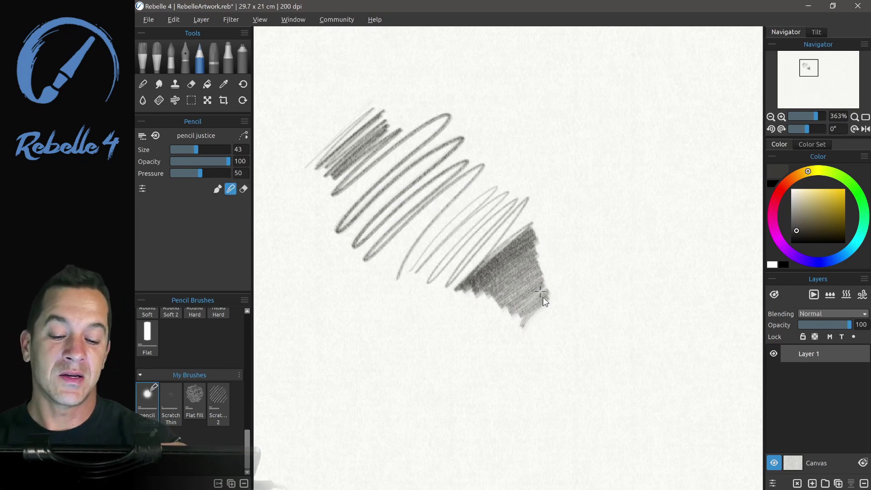
pyautogui.moveTo(542, 272); pyautogui.dragTo(544, 217)
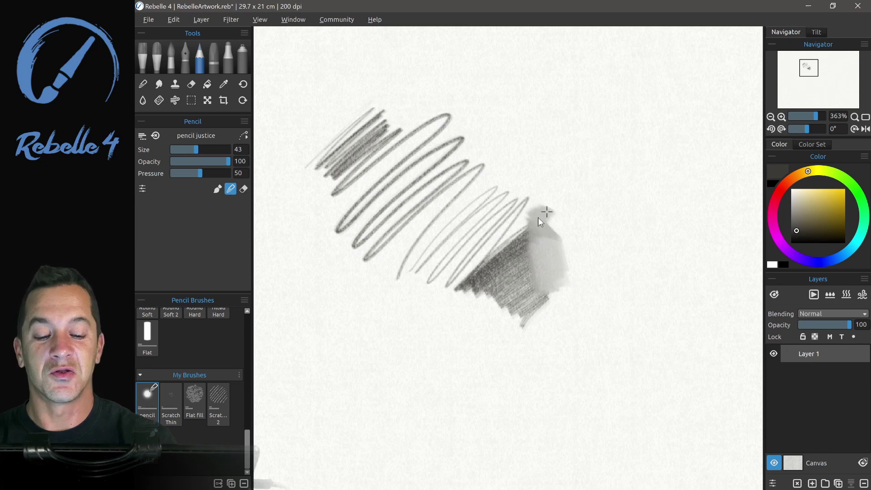
pyautogui.moveTo(535, 222); pyautogui.dragTo(572, 215)
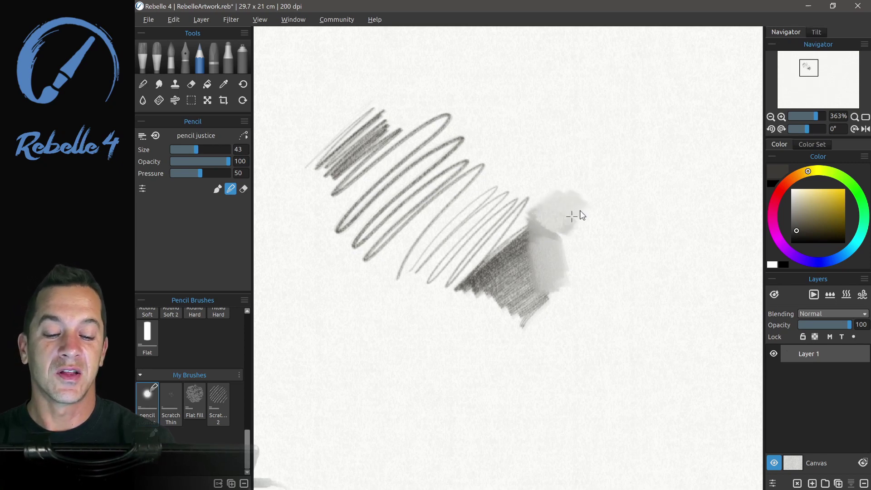
pyautogui.click(244, 189)
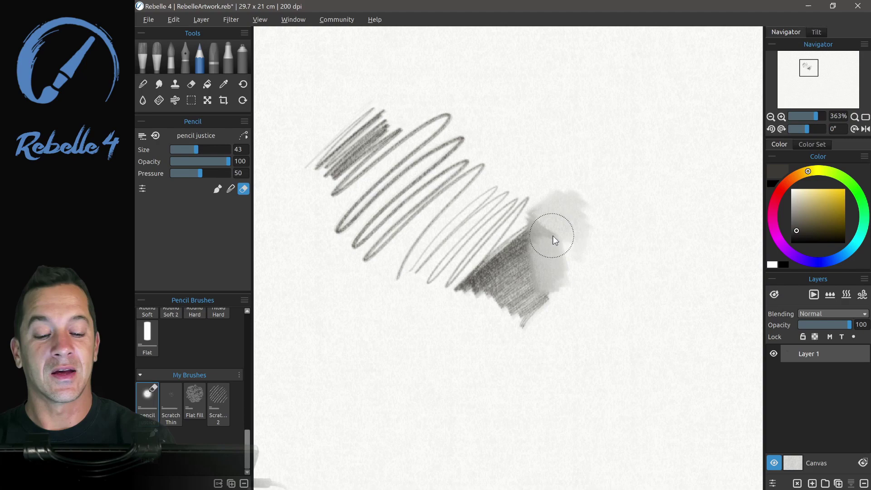
pyautogui.moveTo(542, 272)
pyautogui.mouseDown()
pyautogui.moveTo(545, 288)
pyautogui.moveTo(558, 291)
pyautogui.moveTo(481, 314)
pyautogui.mouseUp()
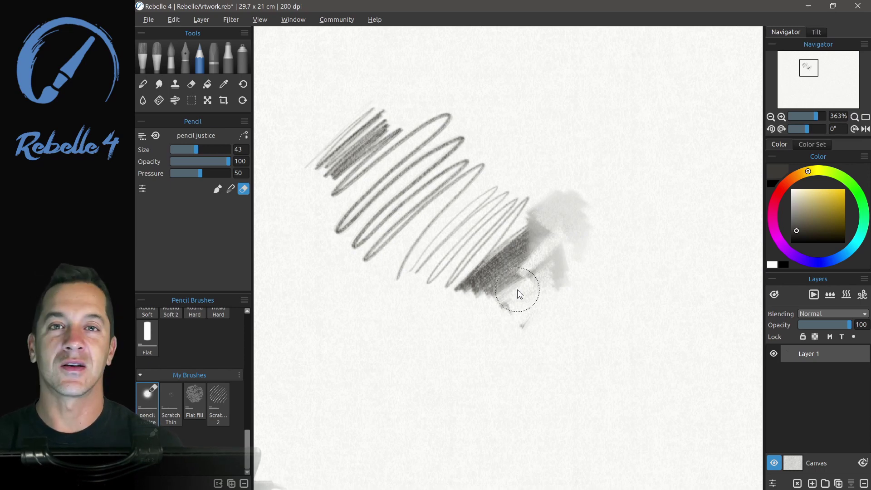
# - Clear the layer, draw a pencil scribble ending in a dark patch, and blend it into a grey tail
pyautogui.click(797, 483)
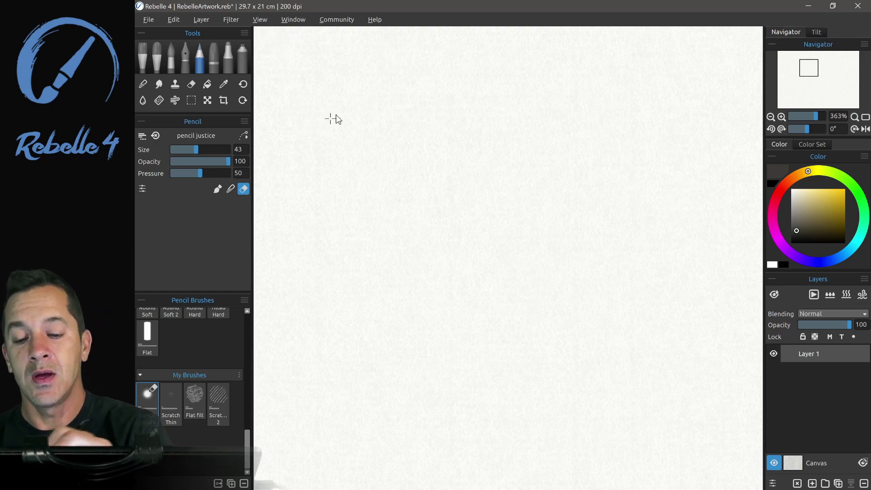
pyautogui.click(217, 189)
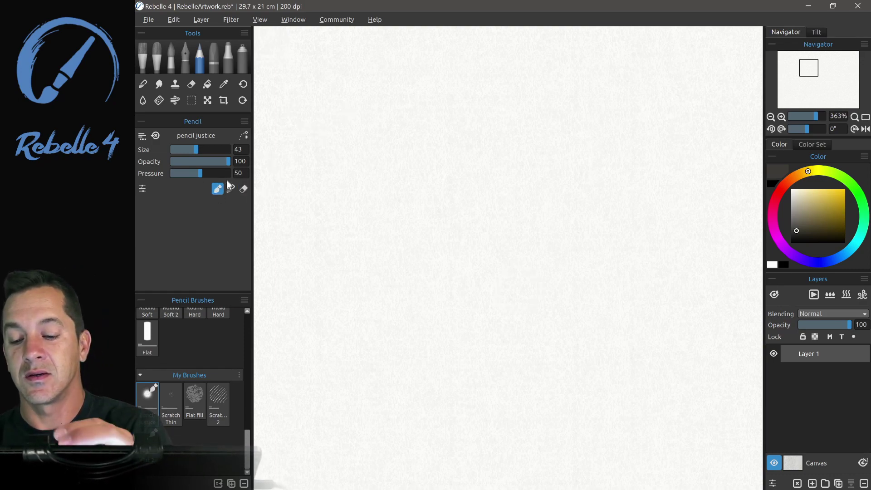
pyautogui.moveTo(318, 130)
pyautogui.mouseDown()
pyautogui.moveTo(356, 106)
pyautogui.moveTo(346, 150)
pyautogui.mouseUp()
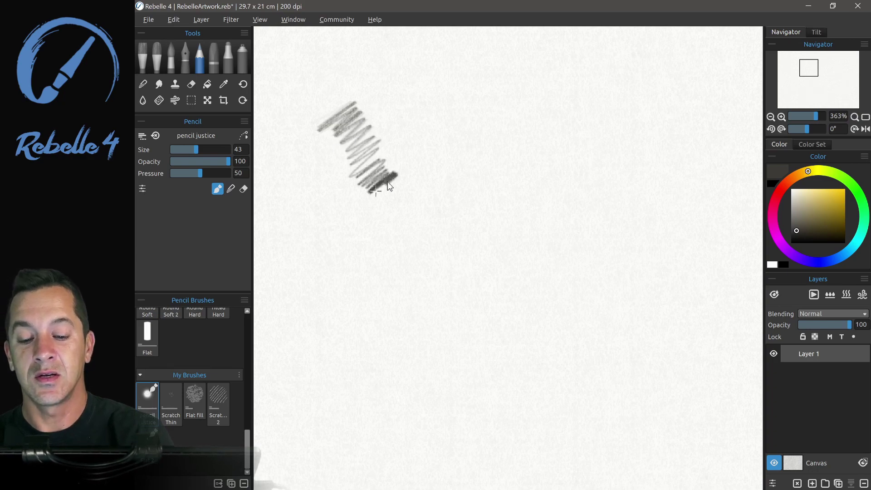
pyautogui.moveTo(388, 183)
pyautogui.mouseDown()
pyautogui.moveTo(371, 205)
pyautogui.moveTo(408, 187)
pyautogui.mouseUp()
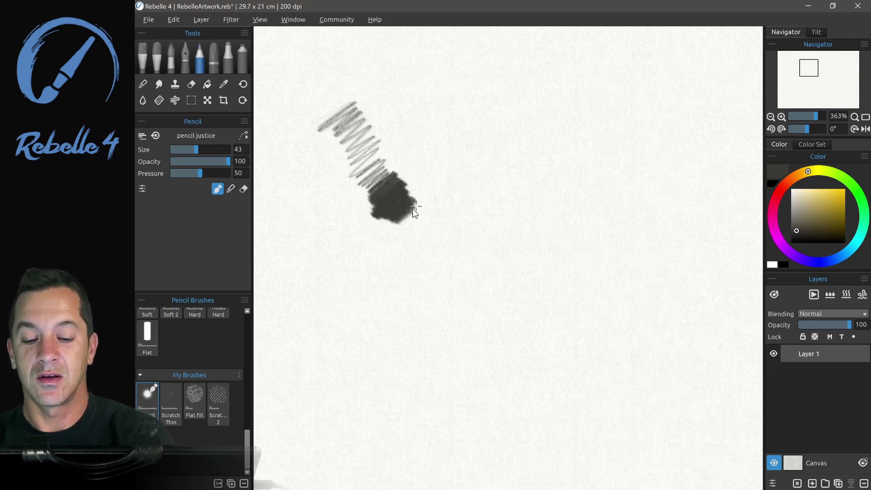
pyautogui.press('n')
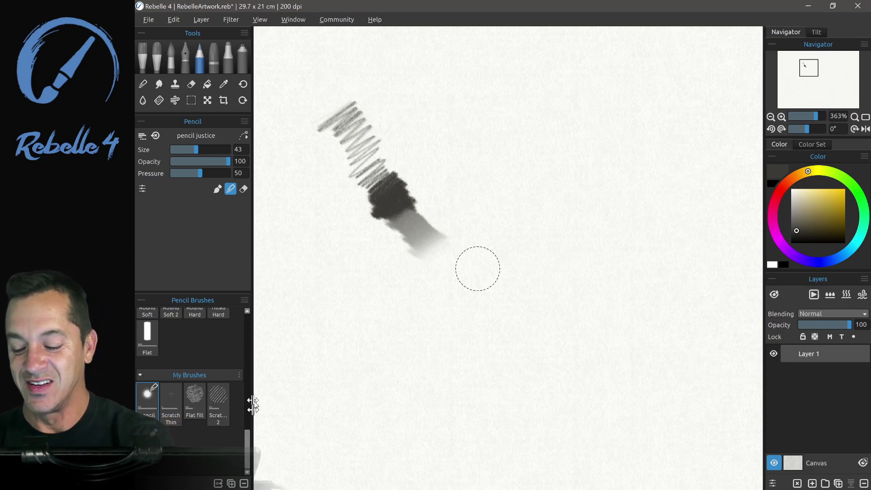
pyautogui.moveTo(246, 448); pyautogui.dragTo(240, 309)
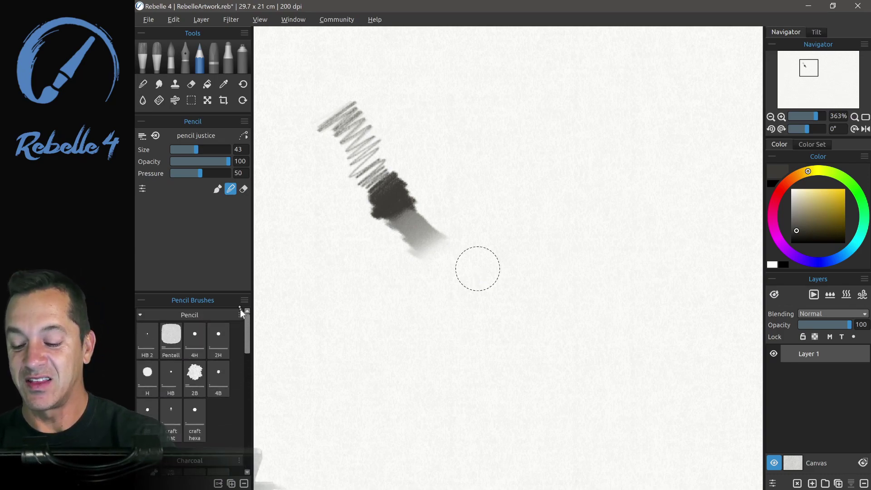
# - Draw an HB 2 pencil zigzag with a darker lower end
pyautogui.click(147, 344)
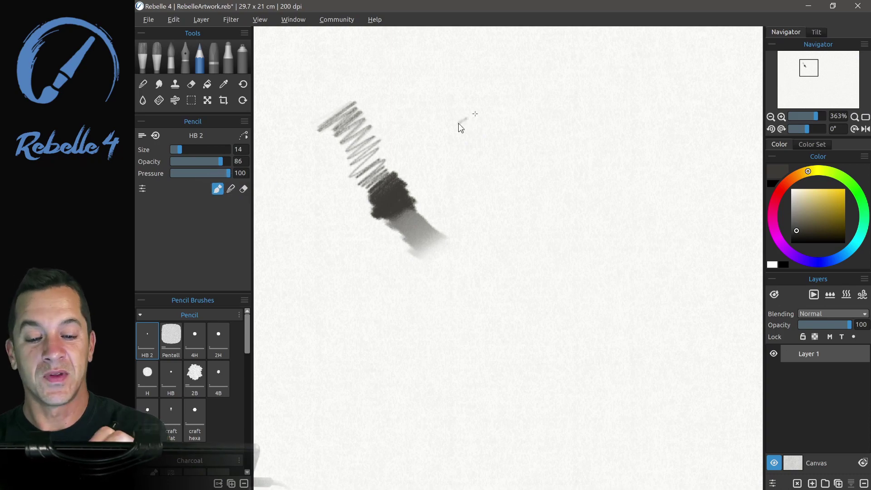
pyautogui.moveTo(458, 123)
pyautogui.mouseDown()
pyautogui.moveTo(516, 128)
pyautogui.moveTo(497, 179)
pyautogui.moveTo(517, 148)
pyautogui.moveTo(506, 168)
pyautogui.mouseUp()
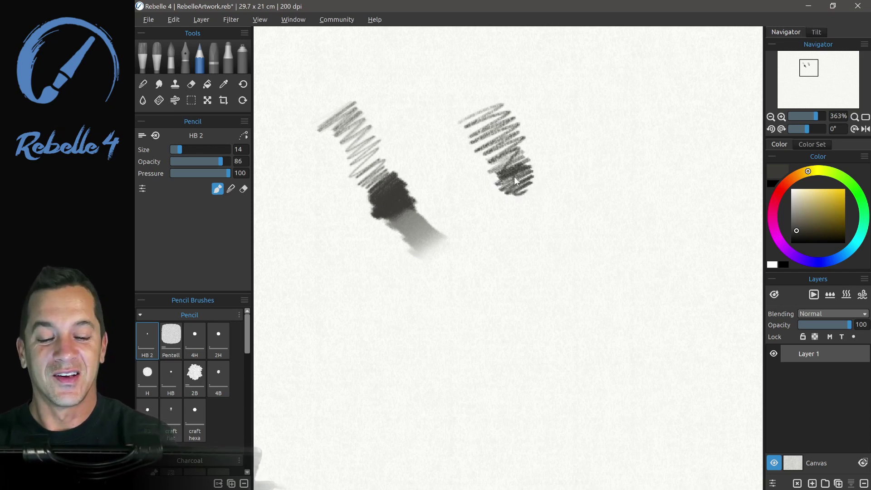
pyautogui.moveTo(496, 195)
pyautogui.mouseDown()
pyautogui.moveTo(537, 189)
pyautogui.moveTo(543, 217)
pyautogui.mouseUp()
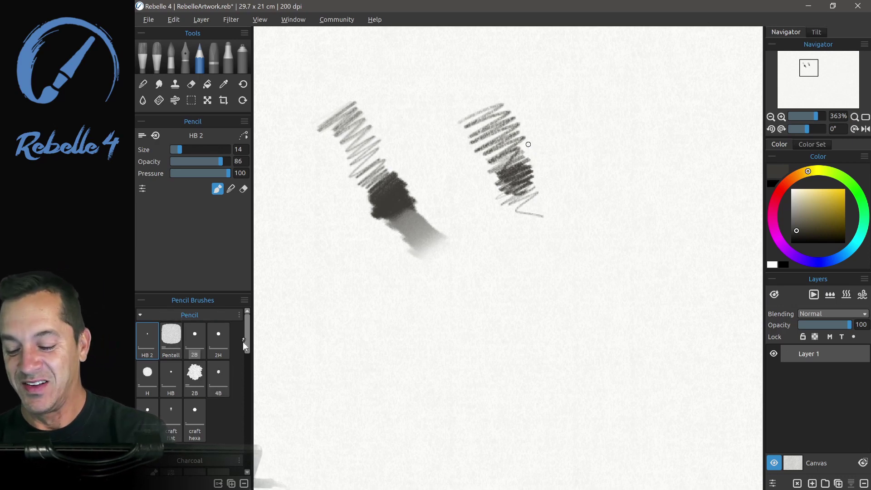
pyautogui.scroll(-3, 245, 348)
pyautogui.moveTo(248, 350); pyautogui.dragTo(245, 320)
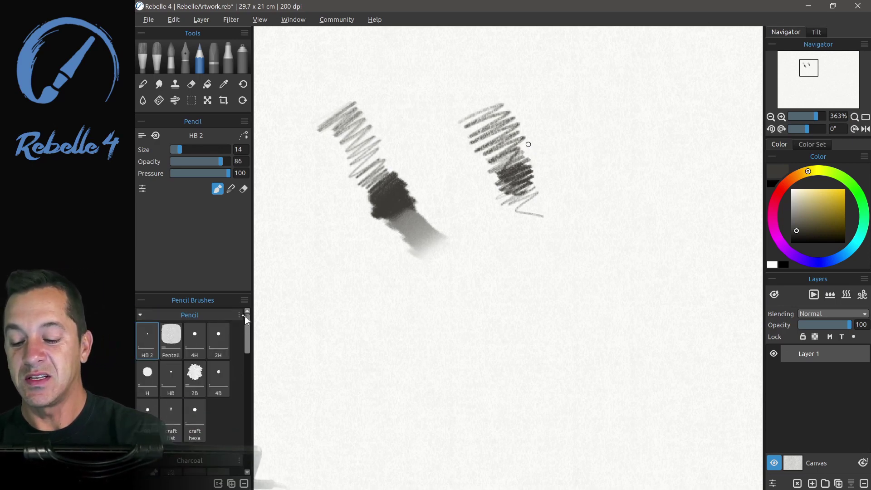
# - Draw a row of zigzags with the 4H, 2H, H and HB pencils
pyautogui.click(194, 345)
pyautogui.moveTo(540, 109)
pyautogui.mouseDown()
pyautogui.moveTo(589, 110)
pyautogui.moveTo(574, 150)
pyautogui.moveTo(592, 172)
pyautogui.mouseUp()
pyautogui.click(227, 333)
pyautogui.moveTo(599, 111)
pyautogui.mouseDown()
pyautogui.moveTo(645, 163)
pyautogui.moveTo(642, 190)
pyautogui.mouseUp()
pyautogui.click(147, 377)
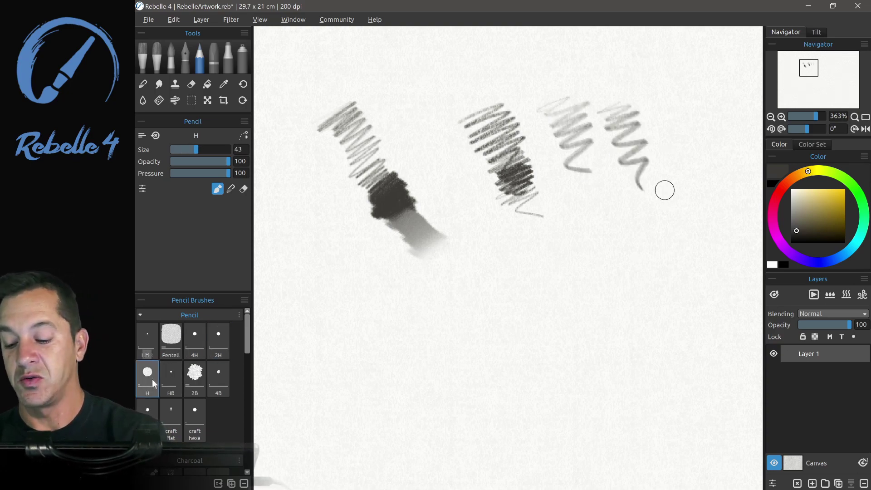
pyautogui.moveTo(666, 106)
pyautogui.mouseDown()
pyautogui.moveTo(644, 112)
pyautogui.moveTo(685, 128)
pyautogui.moveTo(704, 189)
pyautogui.mouseUp()
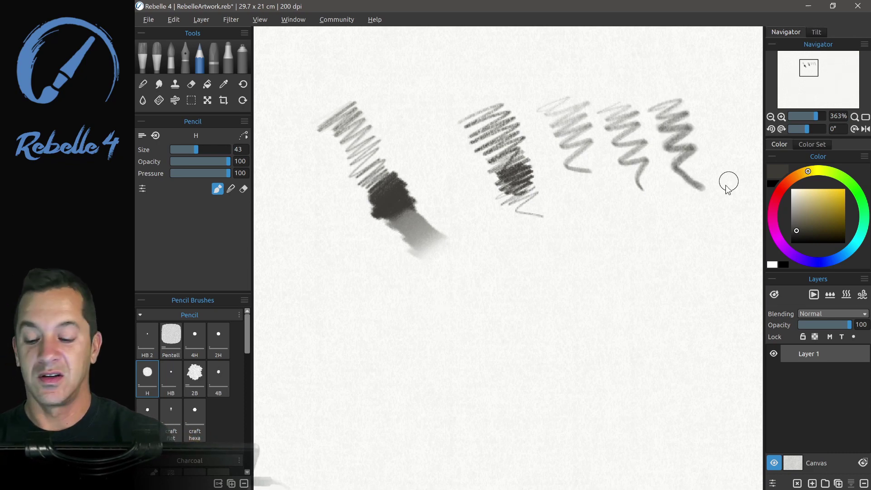
pyautogui.click(171, 379)
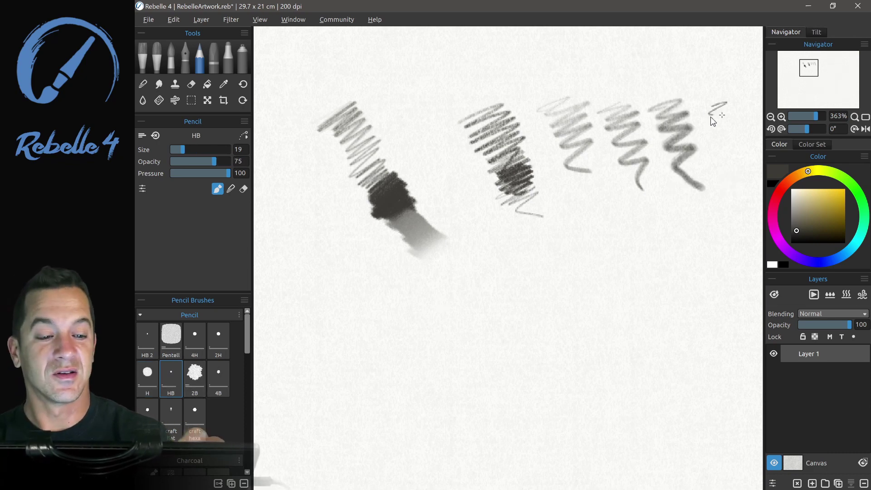
pyautogui.moveTo(709, 104)
pyautogui.mouseDown()
pyautogui.moveTo(716, 157)
pyautogui.moveTo(742, 189)
pyautogui.mouseUp()
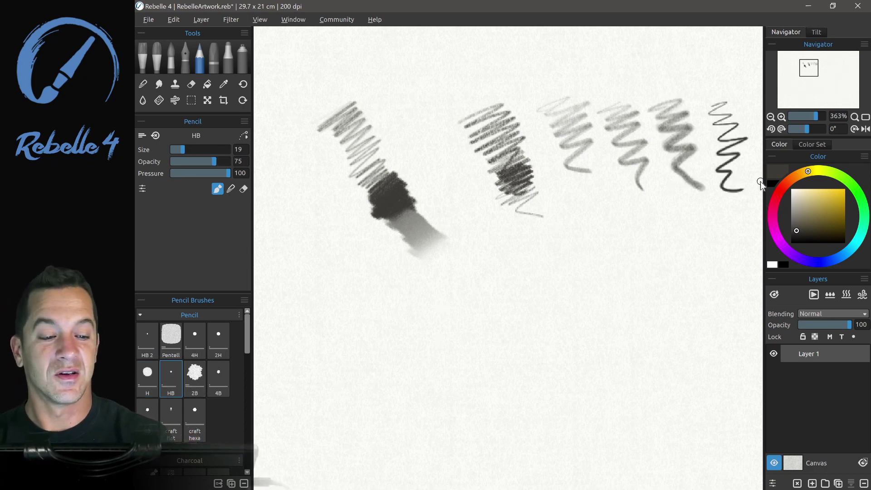
# - Try 2B and HB zigzags on the right, undoing the oversized dark strokes
pyautogui.click(202, 380)
pyautogui.moveTo(580, 268); pyautogui.dragTo(439, 272)
pyautogui.moveTo(619, 108)
pyautogui.mouseDown()
pyautogui.moveTo(649, 117)
pyautogui.moveTo(621, 148)
pyautogui.moveTo(652, 188)
pyautogui.mouseUp()
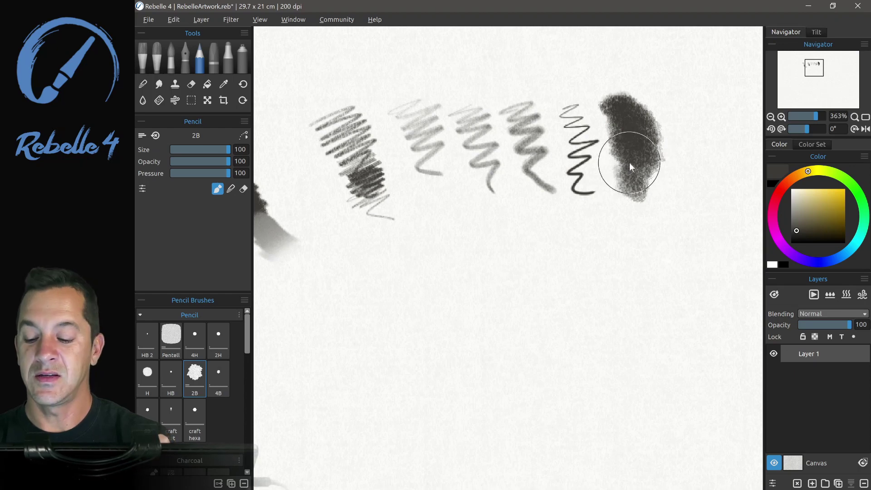
pyautogui.hotkey('ctrl', 'z')
pyautogui.hotkey('ctrl', 'z')
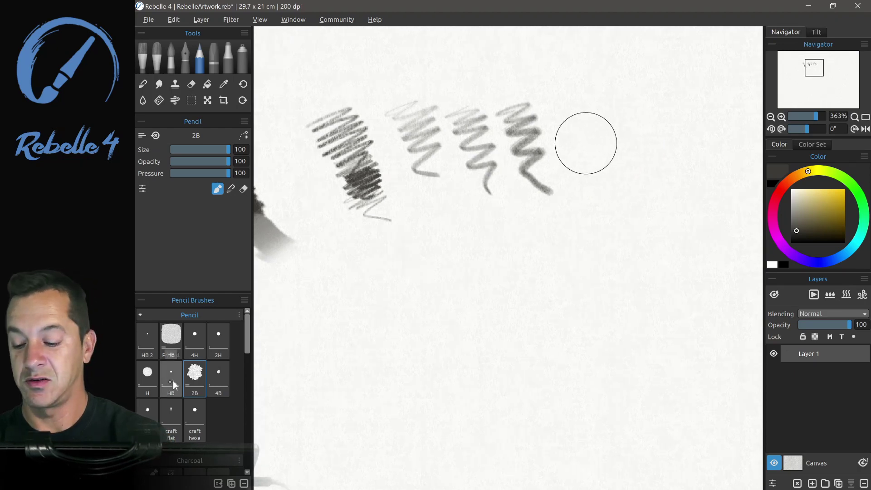
pyautogui.click(179, 374)
pyautogui.moveTo(559, 113)
pyautogui.mouseDown()
pyautogui.moveTo(606, 132)
pyautogui.moveTo(593, 152)
pyautogui.moveTo(591, 196)
pyautogui.mouseUp()
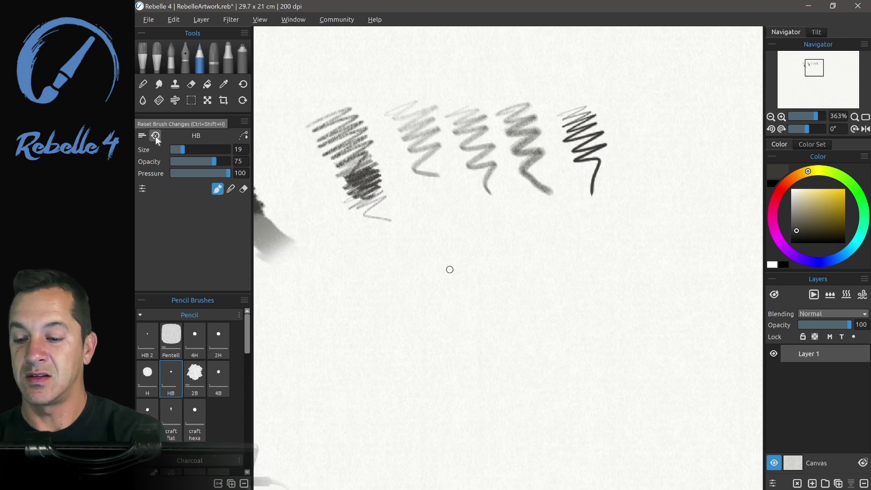
pyautogui.click(155, 136)
pyautogui.hotkey('ctrl', 'z')
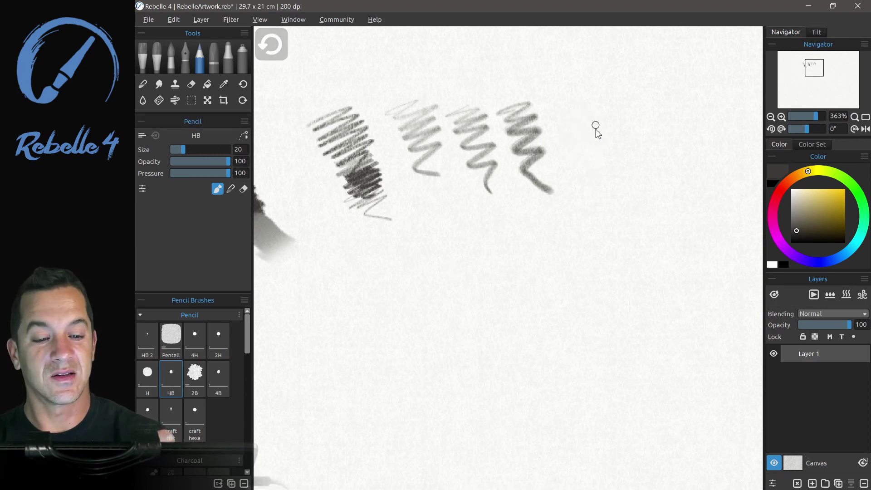
# - Draw a hatched HB stroke and a dark default-size 2B stroke on the right
pyautogui.moveTo(562, 107)
pyautogui.mouseDown()
pyautogui.moveTo(591, 127)
pyautogui.moveTo(575, 169)
pyautogui.moveTo(612, 196)
pyautogui.mouseUp()
pyautogui.click(198, 372)
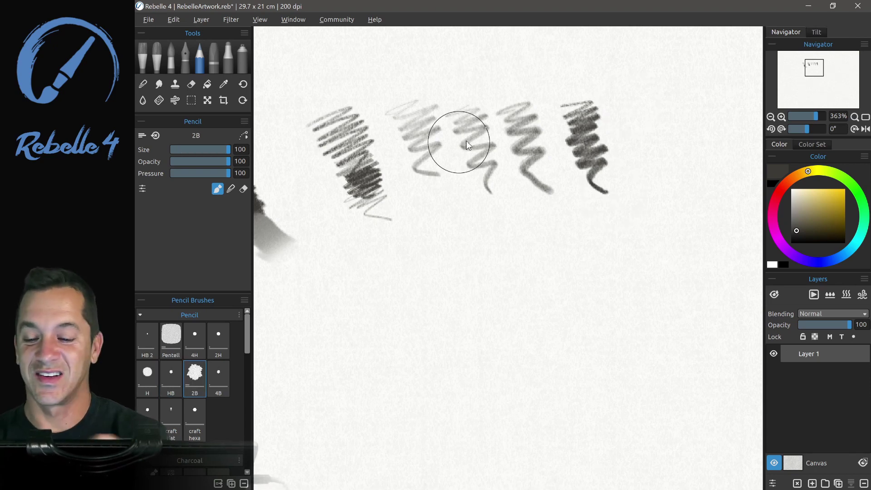
pyautogui.click(156, 135)
pyautogui.moveTo(619, 102); pyautogui.dragTo(638, 114)
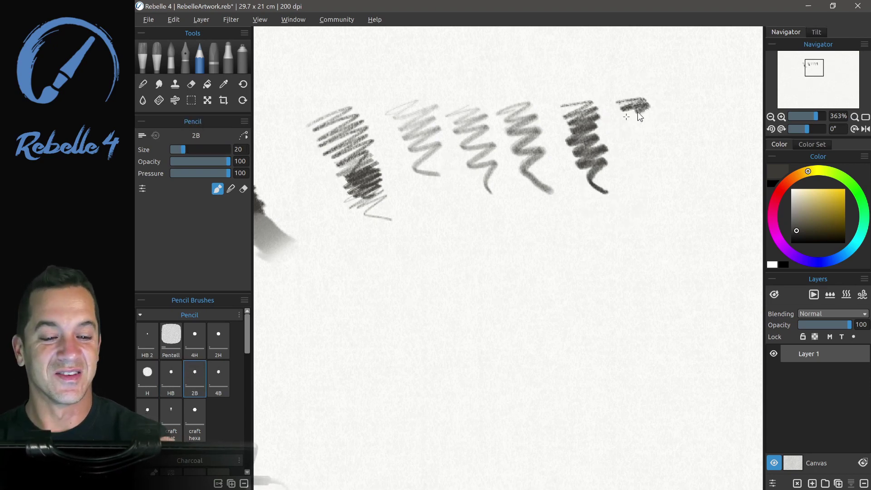
pyautogui.moveTo(634, 183); pyautogui.dragTo(653, 205)
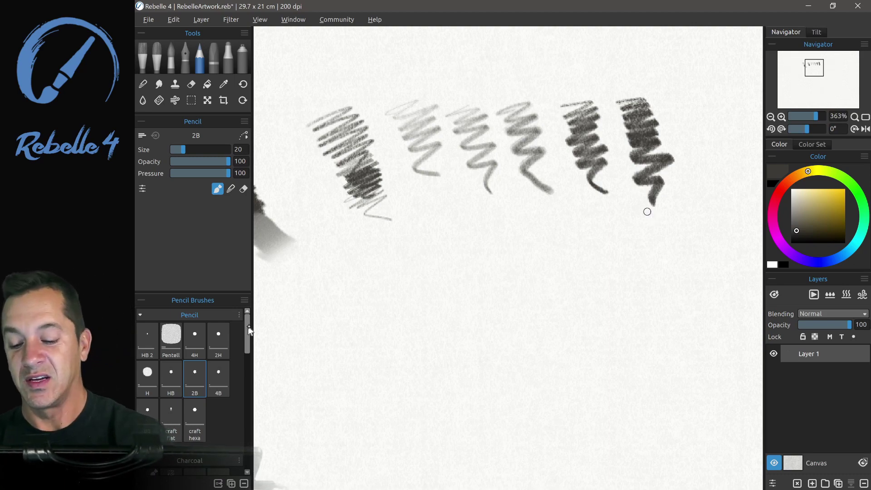
pyautogui.scroll(-3, 160, 360)
# - Scribble Charcoal and Charcoal 2 strokes below the pencils, then undo the resulting blob
pyautogui.click(149, 361)
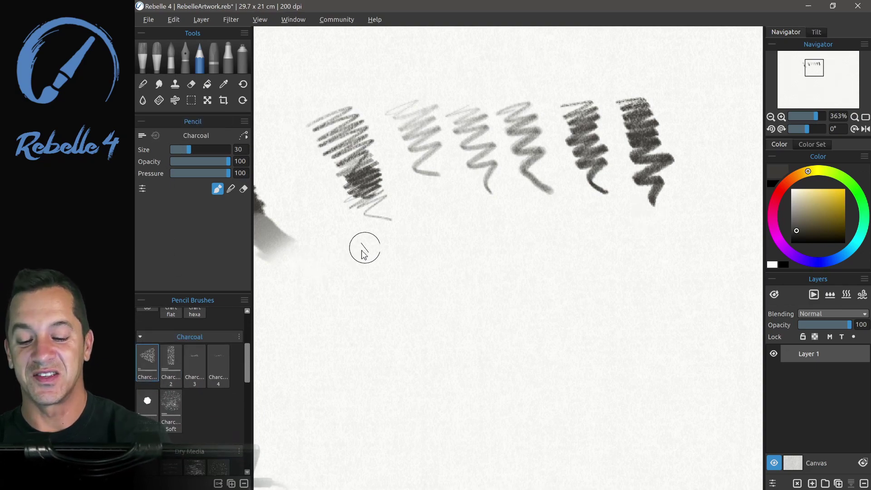
pyautogui.moveTo(361, 241)
pyautogui.mouseDown()
pyautogui.moveTo(391, 282)
pyautogui.moveTo(417, 395)
pyautogui.mouseUp()
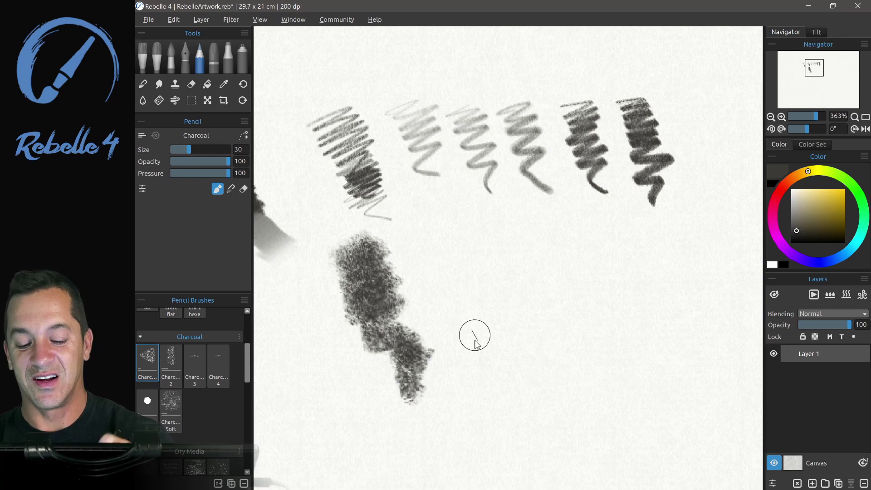
pyautogui.click(175, 364)
pyautogui.moveTo(434, 243)
pyautogui.mouseDown()
pyautogui.moveTo(484, 264)
pyautogui.moveTo(477, 339)
pyautogui.moveTo(511, 318)
pyautogui.mouseUp()
pyautogui.moveTo(511, 252)
pyautogui.mouseDown()
pyautogui.moveTo(548, 249)
pyautogui.moveTo(578, 265)
pyautogui.moveTo(594, 290)
pyautogui.moveTo(599, 395)
pyautogui.mouseUp()
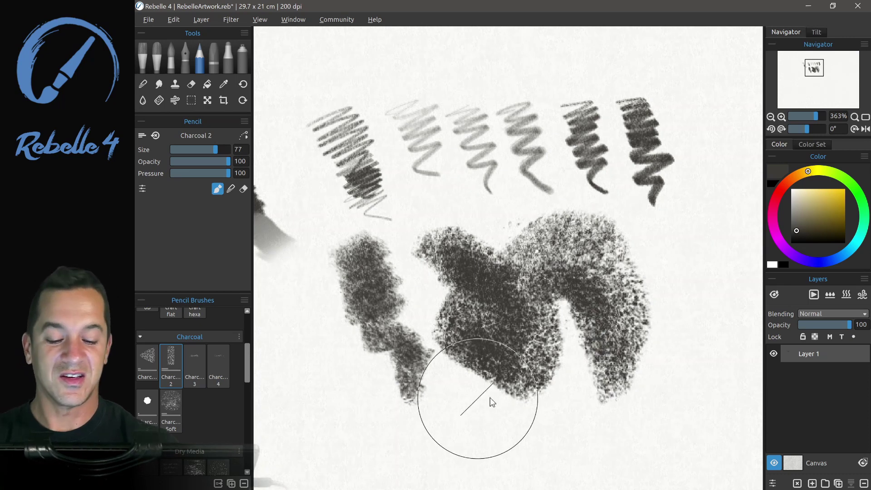
pyautogui.moveTo(466, 399)
pyautogui.mouseDown()
pyautogui.moveTo(529, 440)
pyautogui.moveTo(631, 432)
pyautogui.moveTo(662, 386)
pyautogui.mouseUp()
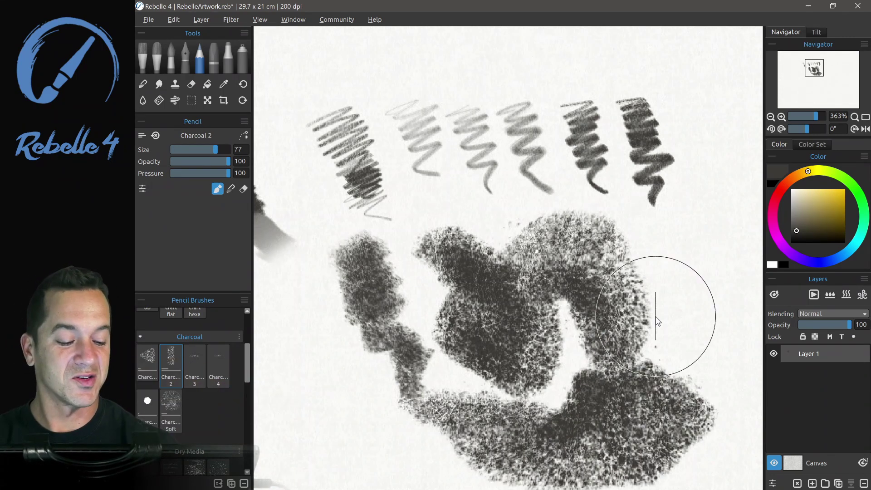
pyautogui.hotkey('ctrl', 'z')
pyautogui.hotkey('ctrl', 'z')
pyautogui.hotkey('ctrl', 'z')
pyautogui.hotkey('ctrl', 'z')
pyautogui.hotkey('ctrl', 'z')
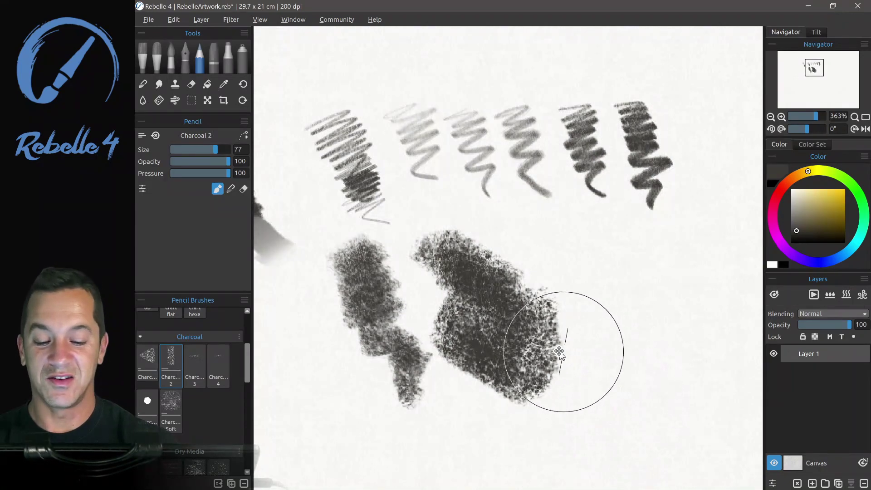
# - Add dense Charcoal and Charcoal 2 patches and a light Charcoal 3 zigzag at size 40
pyautogui.click(148, 360)
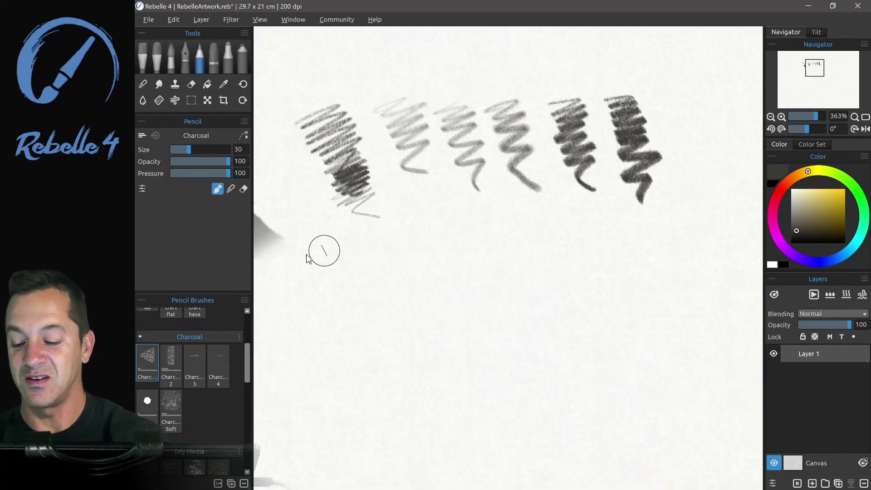
pyautogui.moveTo(345, 266)
pyautogui.mouseDown()
pyautogui.moveTo(383, 326)
pyautogui.moveTo(360, 340)
pyautogui.mouseUp()
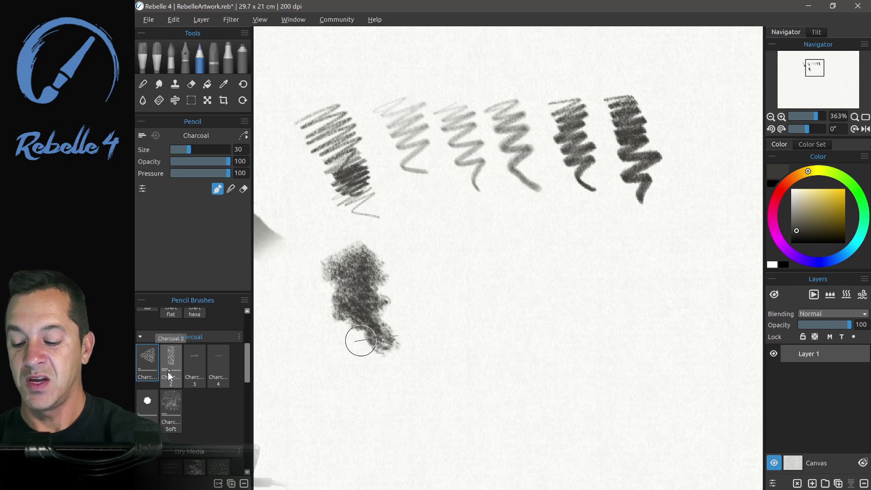
pyautogui.click(171, 363)
pyautogui.moveTo(443, 263)
pyautogui.mouseDown()
pyautogui.moveTo(466, 262)
pyautogui.moveTo(461, 294)
pyautogui.mouseUp()
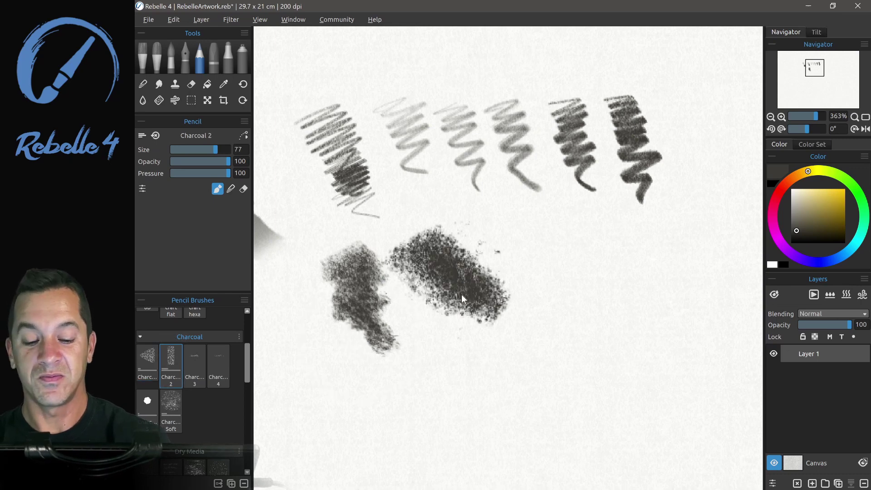
pyautogui.click(194, 368)
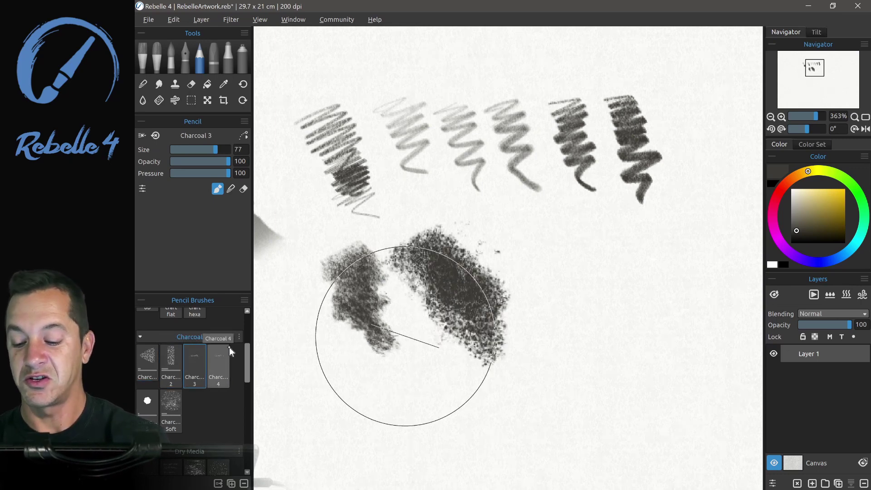
pyautogui.click(158, 137)
pyautogui.moveTo(526, 266)
pyautogui.mouseDown()
pyautogui.moveTo(549, 268)
pyautogui.moveTo(590, 356)
pyautogui.moveTo(615, 359)
pyautogui.mouseUp()
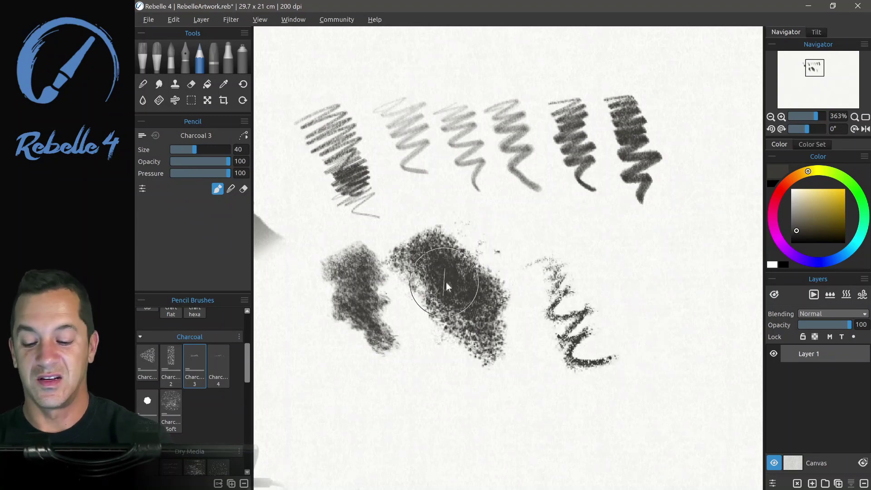
pyautogui.moveTo(603, 205)
pyautogui.mouseDown()
pyautogui.moveTo(614, 142)
pyautogui.moveTo(624, 184)
pyautogui.moveTo(616, 189)
pyautogui.mouseUp()
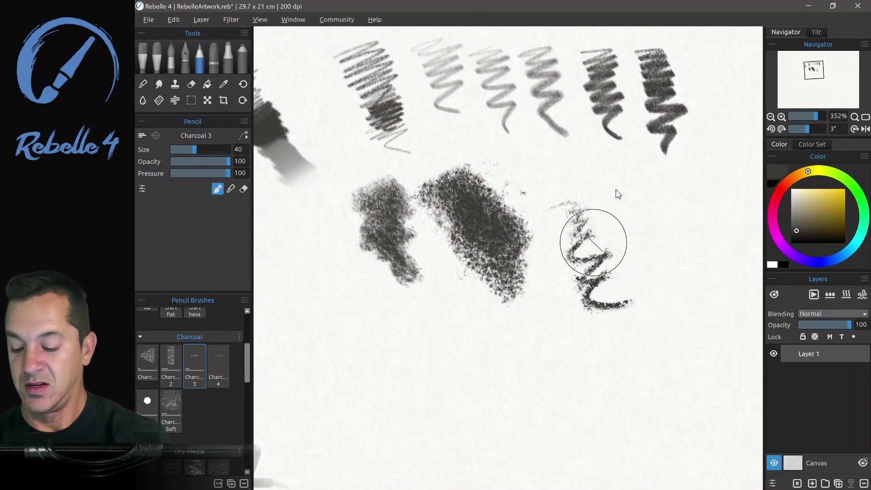
pyautogui.moveTo(248, 358); pyautogui.dragTo(244, 382)
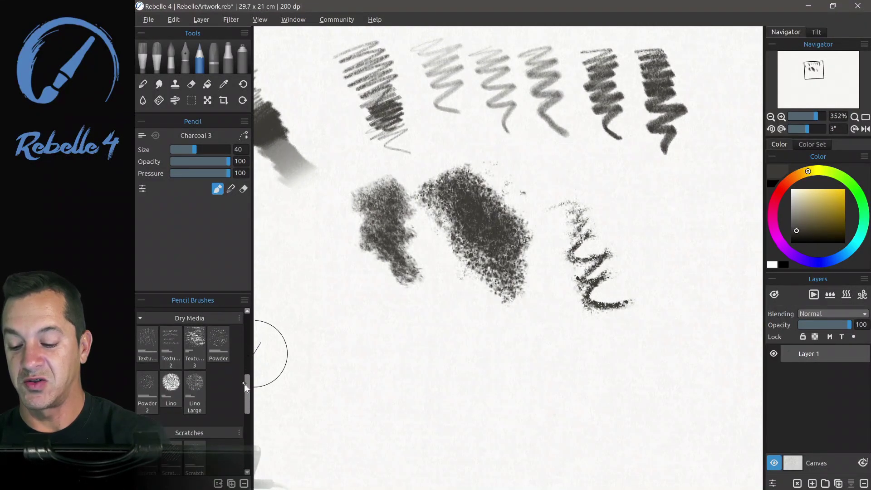
# - Paint a round Textured pencil patch, then a light Lino Large stroke beside it
pyautogui.click(149, 341)
pyautogui.moveTo(350, 398)
pyautogui.mouseDown()
pyautogui.moveTo(374, 394)
pyautogui.moveTo(384, 418)
pyautogui.mouseUp()
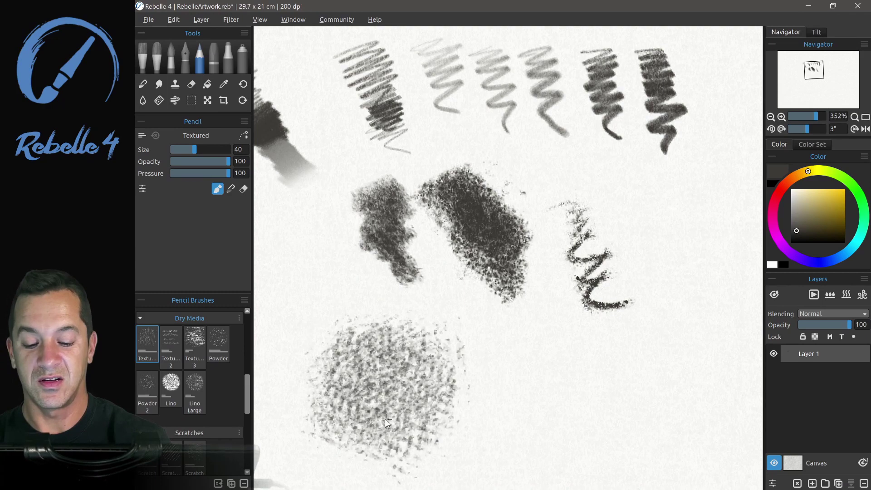
pyautogui.click(190, 390)
pyautogui.moveTo(461, 358)
pyautogui.mouseDown()
pyautogui.moveTo(503, 390)
pyautogui.moveTo(585, 408)
pyautogui.mouseUp()
# - Reframe the view and draw a dark Lino-textured scribble at the right end of the row
pyautogui.moveTo(655, 375)
pyautogui.mouseDown()
pyautogui.moveTo(574, 317)
pyautogui.moveTo(562, 278)
pyautogui.mouseUp()
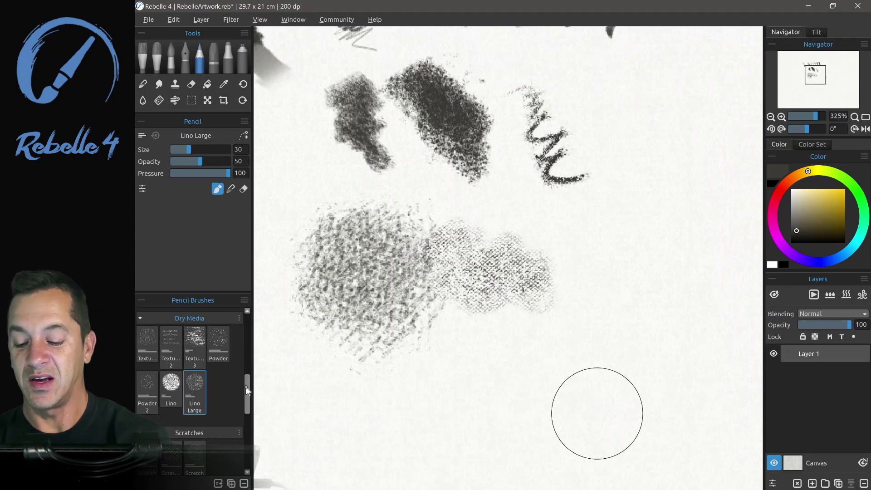
pyautogui.moveTo(246, 386)
pyautogui.mouseDown()
pyautogui.moveTo(246, 377)
pyautogui.moveTo(244, 396)
pyautogui.mouseUp()
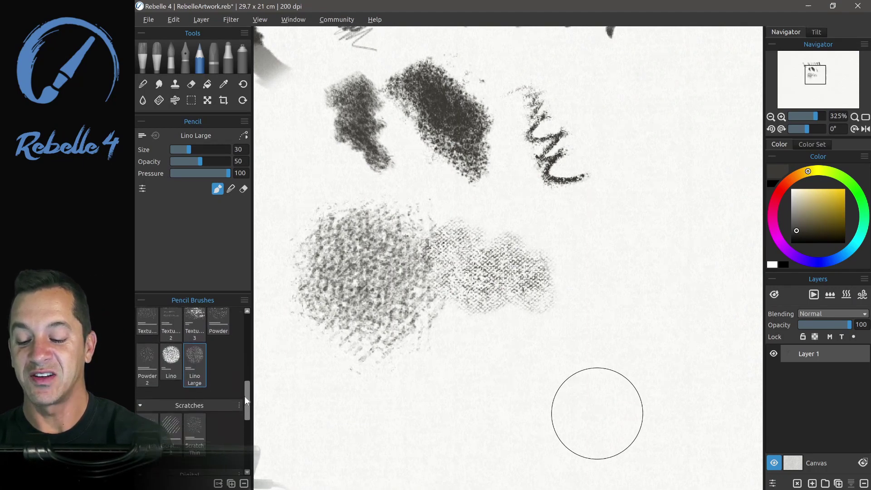
pyautogui.moveTo(553, 230)
pyautogui.mouseDown()
pyautogui.moveTo(538, 258)
pyautogui.moveTo(619, 320)
pyautogui.mouseUp()
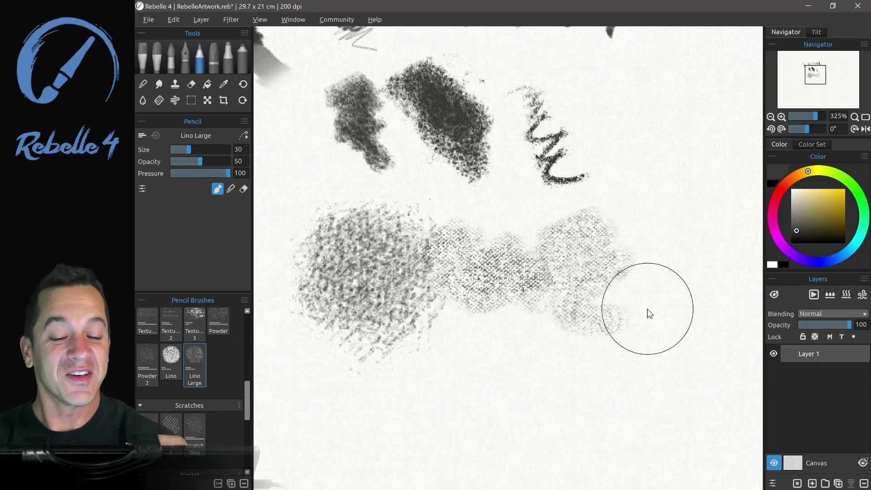
pyautogui.click(171, 356)
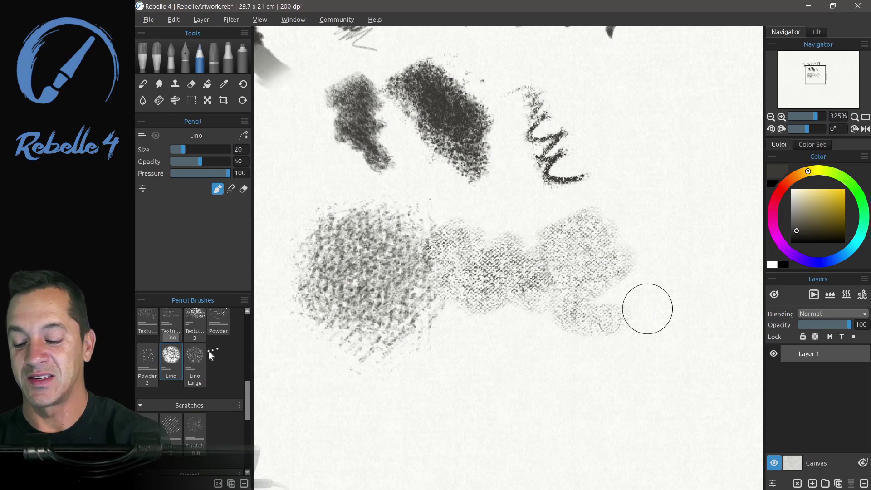
pyautogui.moveTo(667, 230)
pyautogui.mouseDown()
pyautogui.moveTo(631, 258)
pyautogui.moveTo(709, 323)
pyautogui.mouseUp()
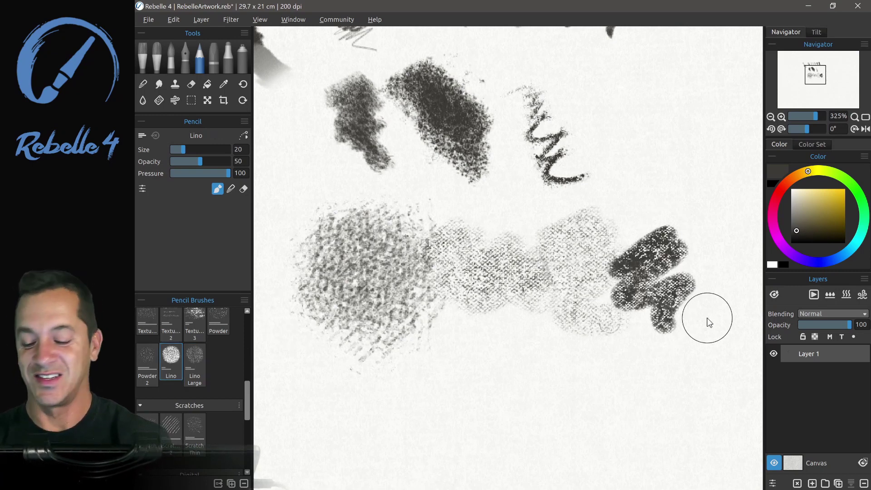
pyautogui.click(174, 428)
# - Hatch a Scratches 2 crosshatched patch in the lower left and soften its right side
pyautogui.scroll(-3, 529, 253)
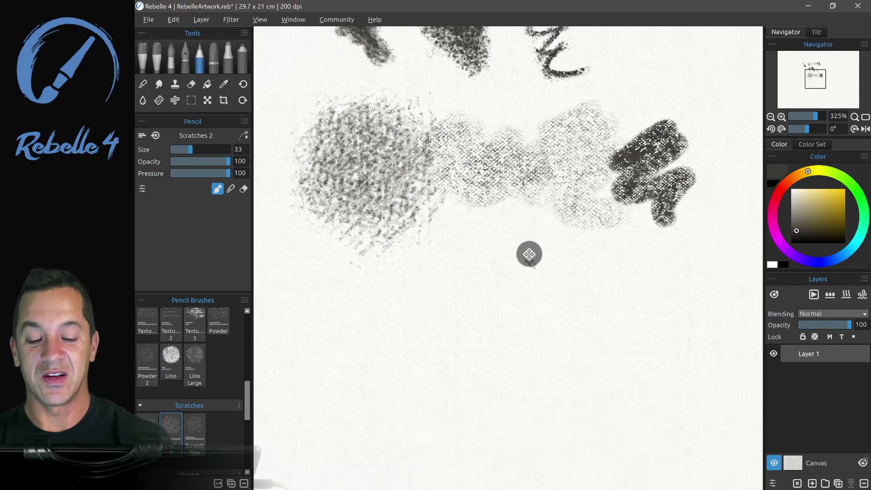
pyautogui.moveTo(338, 318)
pyautogui.mouseDown()
pyautogui.moveTo(361, 390)
pyautogui.moveTo(503, 384)
pyautogui.moveTo(452, 304)
pyautogui.moveTo(310, 298)
pyautogui.moveTo(361, 401)
pyautogui.moveTo(317, 267)
pyautogui.moveTo(363, 366)
pyautogui.moveTo(344, 360)
pyautogui.moveTo(323, 294)
pyautogui.moveTo(409, 421)
pyautogui.moveTo(346, 308)
pyautogui.moveTo(429, 393)
pyautogui.moveTo(317, 359)
pyautogui.moveTo(388, 391)
pyautogui.moveTo(377, 405)
pyautogui.moveTo(411, 416)
pyautogui.moveTo(405, 334)
pyautogui.moveTo(440, 383)
pyautogui.mouseUp()
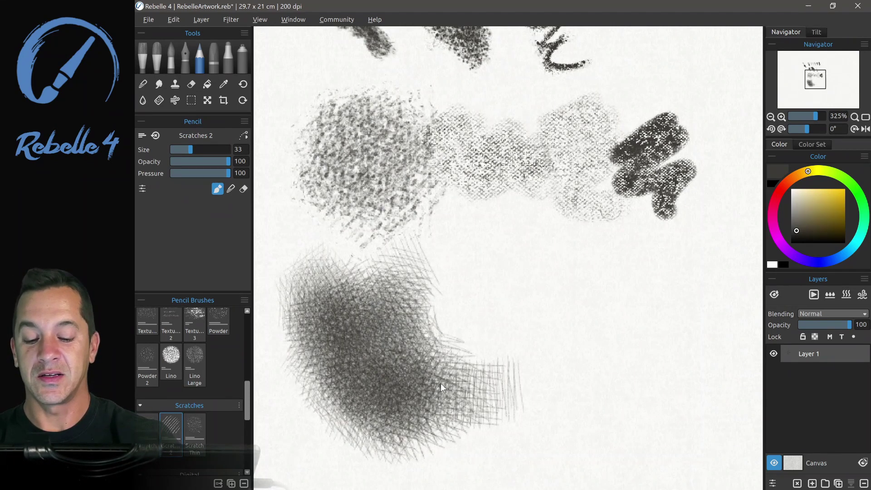
pyautogui.moveTo(390, 264)
pyautogui.mouseDown()
pyautogui.moveTo(448, 373)
pyautogui.moveTo(419, 353)
pyautogui.moveTo(432, 251)
pyautogui.moveTo(499, 401)
pyautogui.moveTo(467, 343)
pyautogui.moveTo(464, 280)
pyautogui.moveTo(472, 383)
pyautogui.moveTo(447, 411)
pyautogui.moveTo(365, 300)
pyautogui.moveTo(370, 331)
pyautogui.moveTo(413, 415)
pyautogui.moveTo(403, 383)
pyautogui.moveTo(431, 268)
pyautogui.moveTo(504, 415)
pyautogui.moveTo(469, 284)
pyautogui.moveTo(418, 227)
pyautogui.mouseUp()
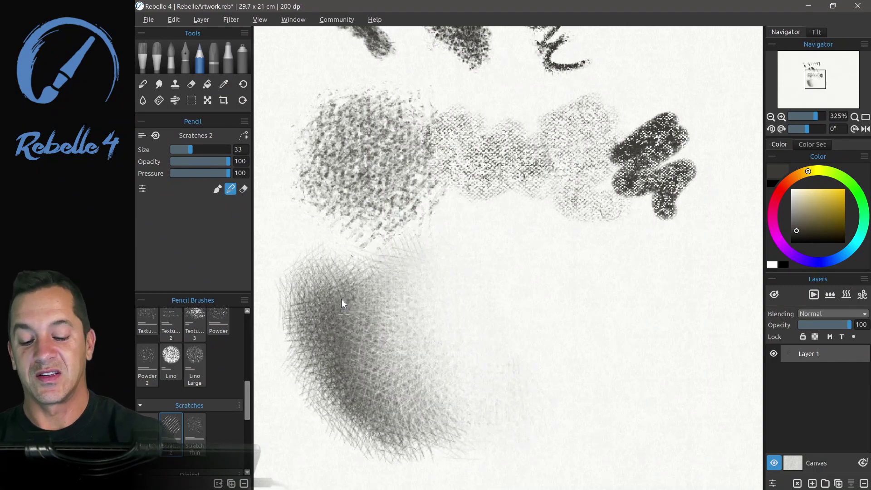
# - Redraw darker dense hatching, then blend it into a soft grey shade
pyautogui.click(219, 189)
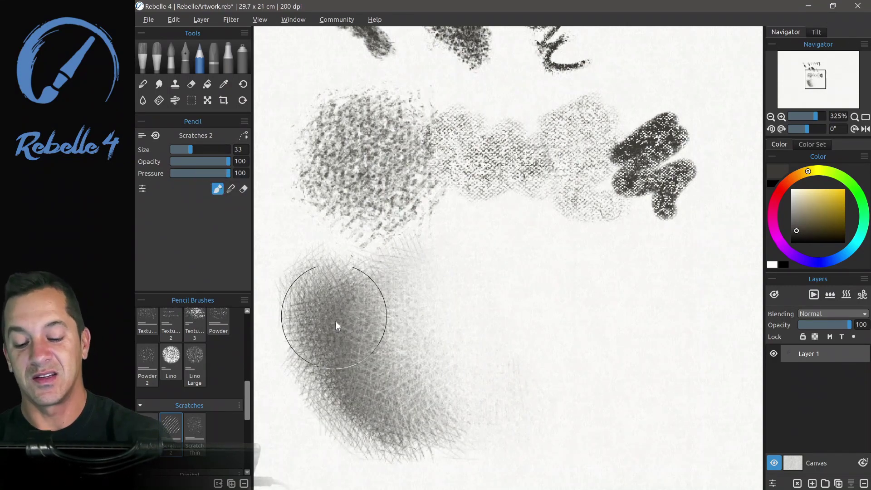
pyautogui.moveTo(352, 347)
pyautogui.mouseDown()
pyautogui.moveTo(332, 315)
pyautogui.moveTo(413, 355)
pyautogui.moveTo(364, 332)
pyautogui.moveTo(374, 306)
pyautogui.moveTo(450, 383)
pyautogui.mouseUp()
pyautogui.click(230, 189)
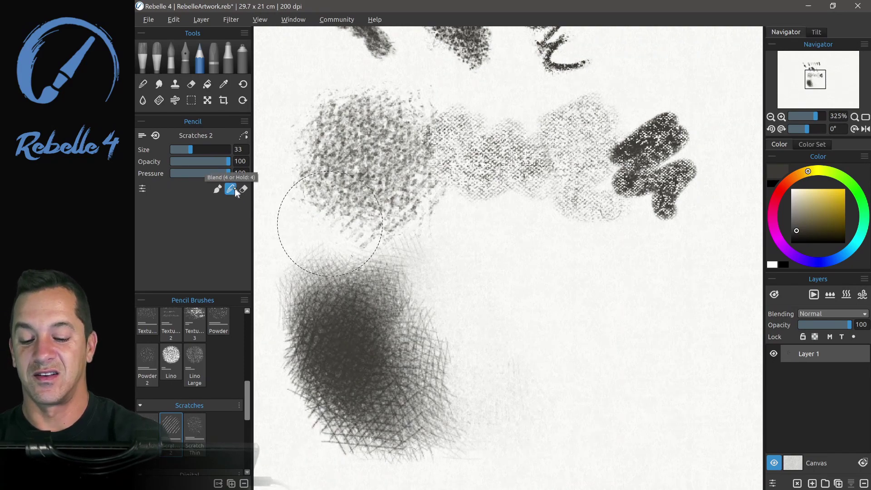
pyautogui.moveTo(360, 371)
pyautogui.mouseDown()
pyautogui.moveTo(405, 371)
pyautogui.moveTo(454, 321)
pyautogui.moveTo(404, 291)
pyautogui.moveTo(413, 361)
pyautogui.moveTo(368, 341)
pyautogui.moveTo(448, 299)
pyautogui.moveTo(445, 337)
pyautogui.moveTo(459, 288)
pyautogui.moveTo(458, 349)
pyautogui.moveTo(442, 412)
pyautogui.moveTo(482, 280)
pyautogui.moveTo(483, 351)
pyautogui.moveTo(393, 357)
pyautogui.mouseUp()
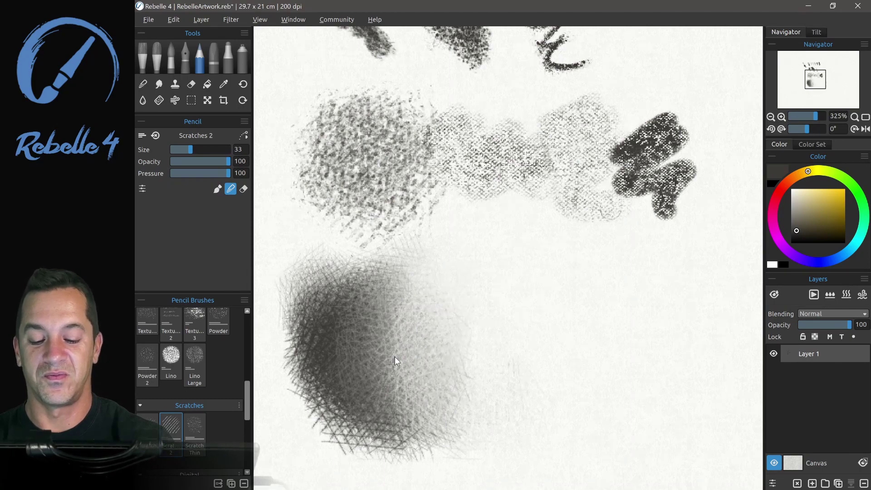
pyautogui.moveTo(336, 376); pyautogui.dragTo(412, 401)
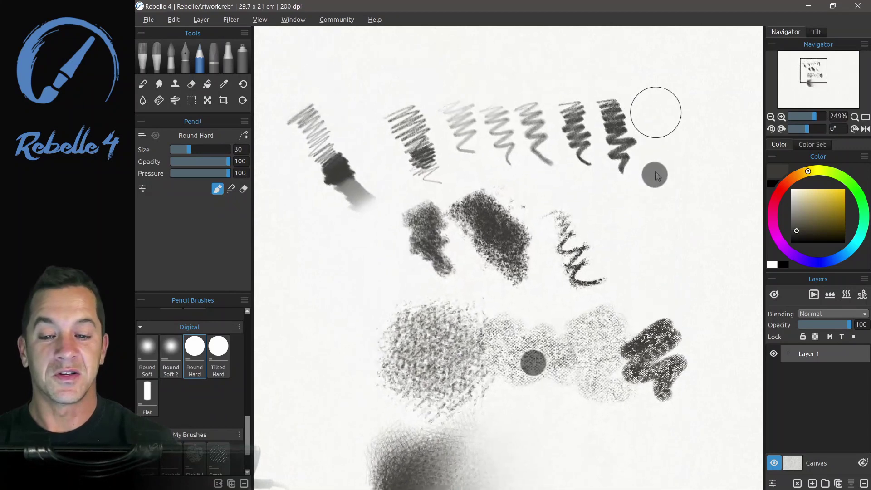
pyautogui.moveTo(611, 144); pyautogui.dragTo(622, 140)
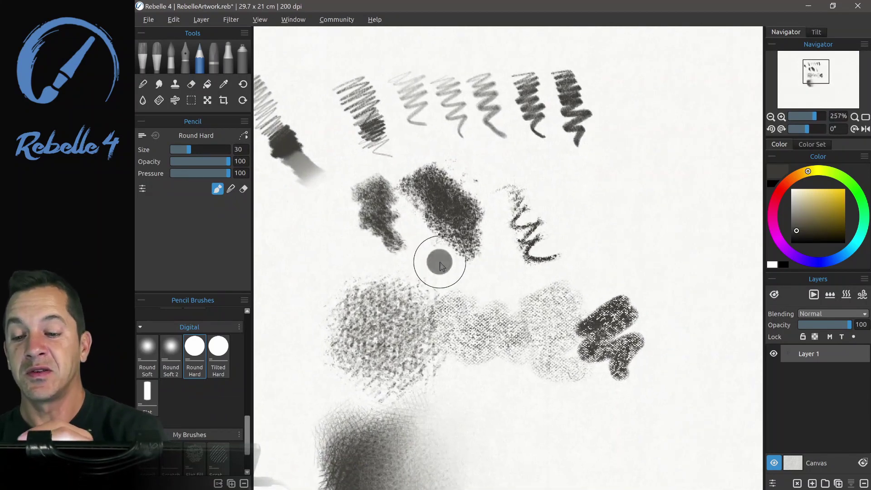
# - Draw pastel test strokes: a thin diagonal, Bullet 3 and Round Soft zigzags, and Thin Soft hatching
pyautogui.click(215, 61)
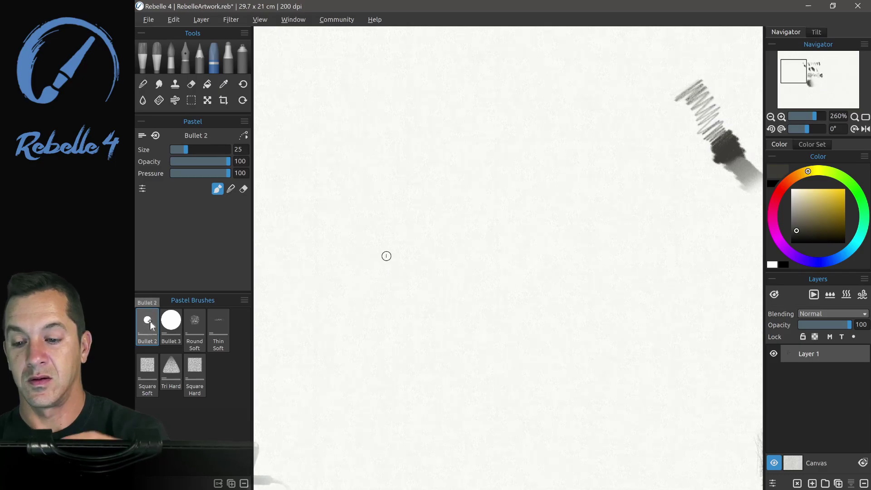
pyautogui.moveTo(325, 184)
pyautogui.mouseDown()
pyautogui.moveTo(417, 101)
pyautogui.moveTo(337, 192)
pyautogui.moveTo(364, 203)
pyautogui.moveTo(379, 229)
pyautogui.moveTo(451, 234)
pyautogui.mouseUp()
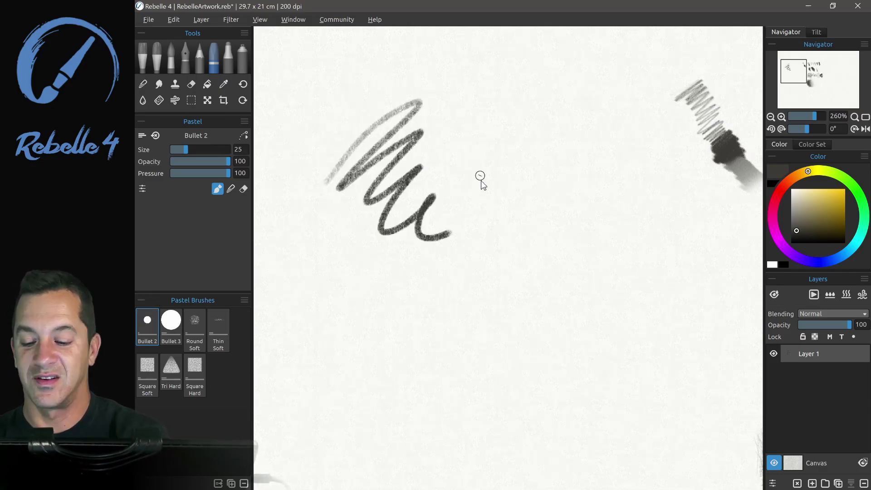
pyautogui.click(171, 321)
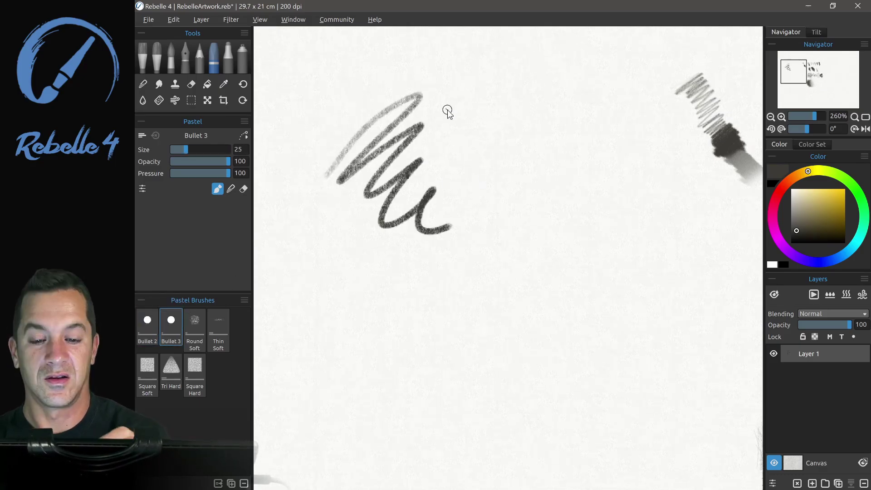
pyautogui.moveTo(445, 110)
pyautogui.mouseDown()
pyautogui.moveTo(495, 87)
pyautogui.moveTo(470, 125)
pyautogui.moveTo(464, 161)
pyautogui.moveTo(524, 238)
pyautogui.mouseUp()
pyautogui.click(195, 322)
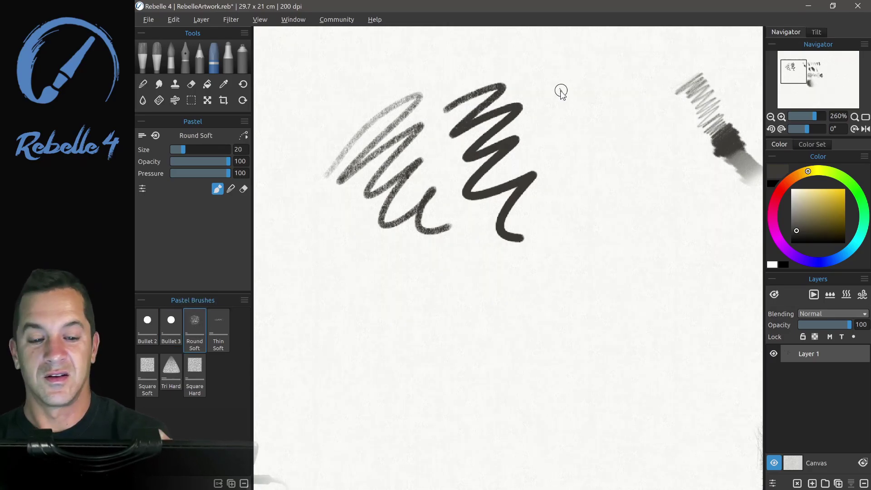
pyautogui.moveTo(547, 102)
pyautogui.mouseDown()
pyautogui.moveTo(606, 100)
pyautogui.moveTo(621, 117)
pyautogui.moveTo(585, 178)
pyautogui.moveTo(592, 209)
pyautogui.moveTo(642, 245)
pyautogui.mouseUp()
pyautogui.click(216, 329)
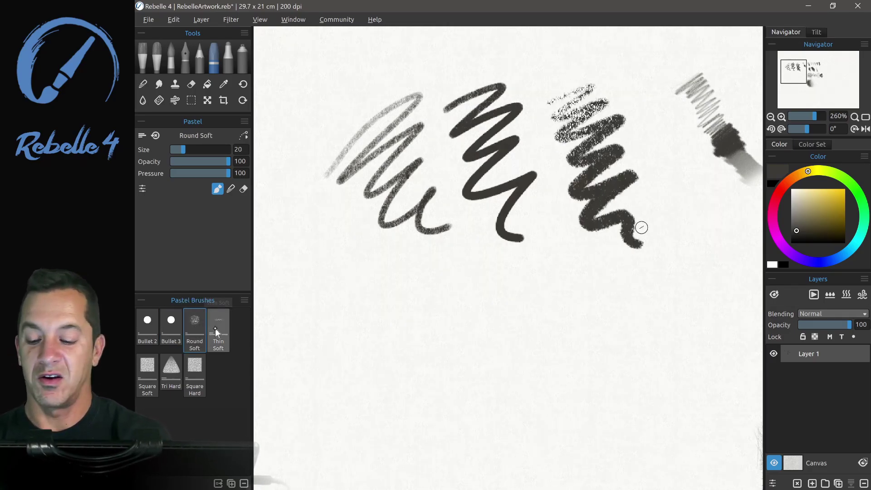
pyautogui.moveTo(416, 261)
pyautogui.mouseDown()
pyautogui.moveTo(369, 314)
pyautogui.moveTo(381, 322)
pyautogui.moveTo(384, 347)
pyautogui.moveTo(402, 351)
pyautogui.moveTo(441, 336)
pyautogui.moveTo(490, 371)
pyautogui.mouseUp()
# - Paint a looping Square Soft S-stroke and broad Tri Hard grey swaths along the bottom and left
pyautogui.click(148, 369)
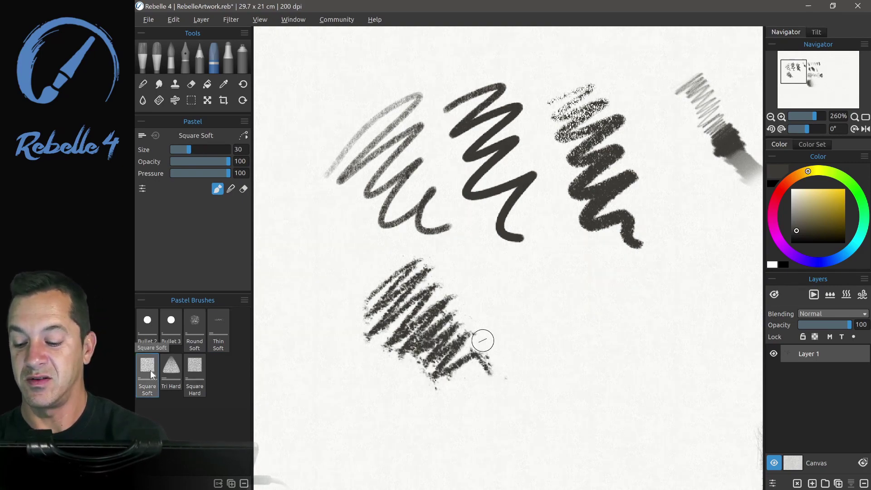
pyautogui.moveTo(465, 297)
pyautogui.mouseDown()
pyautogui.moveTo(511, 283)
pyautogui.moveTo(496, 315)
pyautogui.moveTo(510, 342)
pyautogui.moveTo(565, 364)
pyautogui.moveTo(582, 285)
pyautogui.moveTo(601, 305)
pyautogui.moveTo(622, 386)
pyautogui.moveTo(662, 311)
pyautogui.mouseUp()
pyautogui.click(173, 367)
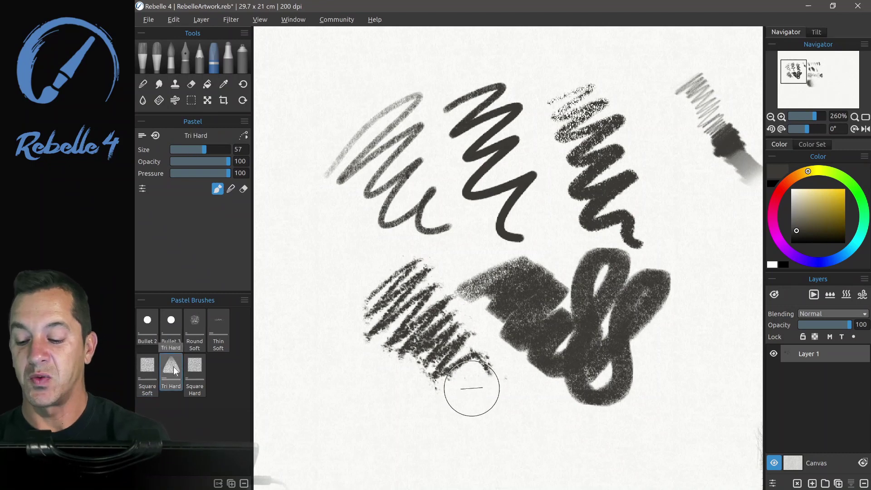
pyautogui.moveTo(661, 340)
pyautogui.mouseDown()
pyautogui.moveTo(662, 359)
pyautogui.moveTo(703, 355)
pyautogui.moveTo(689, 381)
pyautogui.moveTo(693, 405)
pyautogui.moveTo(708, 409)
pyautogui.moveTo(709, 328)
pyautogui.moveTo(729, 284)
pyautogui.moveTo(719, 347)
pyautogui.moveTo(645, 397)
pyautogui.moveTo(647, 422)
pyautogui.moveTo(720, 364)
pyautogui.moveTo(642, 402)
pyautogui.moveTo(592, 390)
pyautogui.mouseUp()
pyautogui.moveTo(459, 414); pyautogui.dragTo(421, 403)
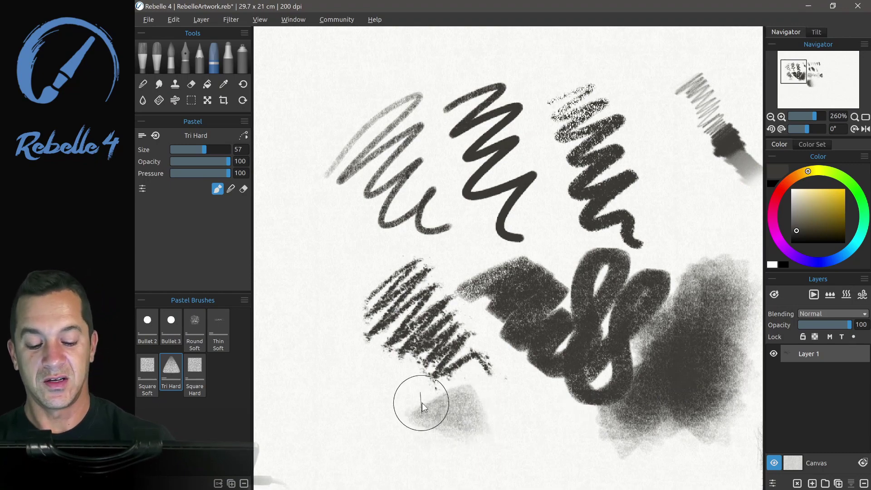
pyautogui.moveTo(295, 427)
pyautogui.mouseDown()
pyautogui.moveTo(346, 400)
pyautogui.moveTo(501, 424)
pyautogui.moveTo(532, 400)
pyautogui.mouseUp()
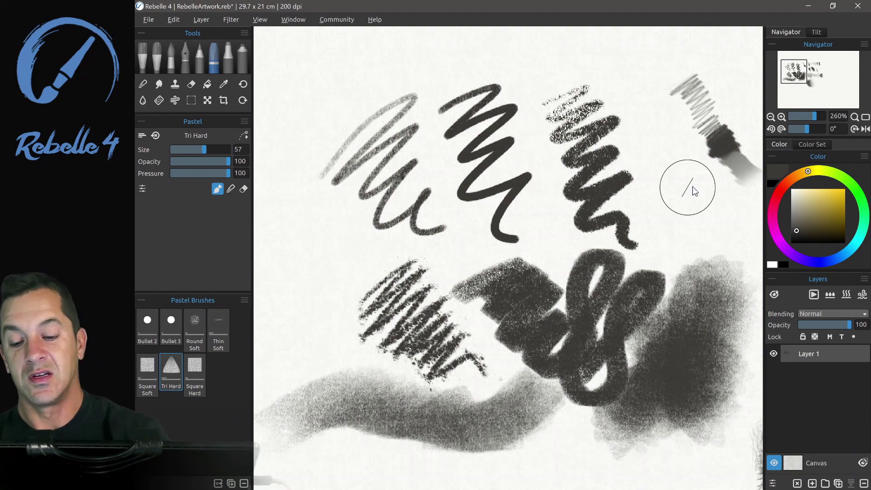
pyautogui.moveTo(290, 195); pyautogui.dragTo(294, 235)
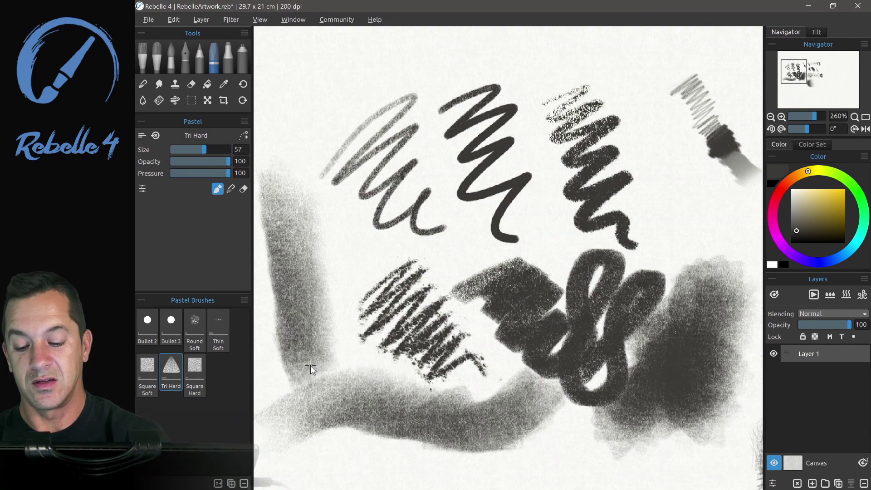
pyautogui.moveTo(311, 365)
pyautogui.mouseDown()
pyautogui.moveTo(352, 424)
pyautogui.moveTo(392, 433)
pyautogui.moveTo(435, 431)
pyautogui.mouseUp()
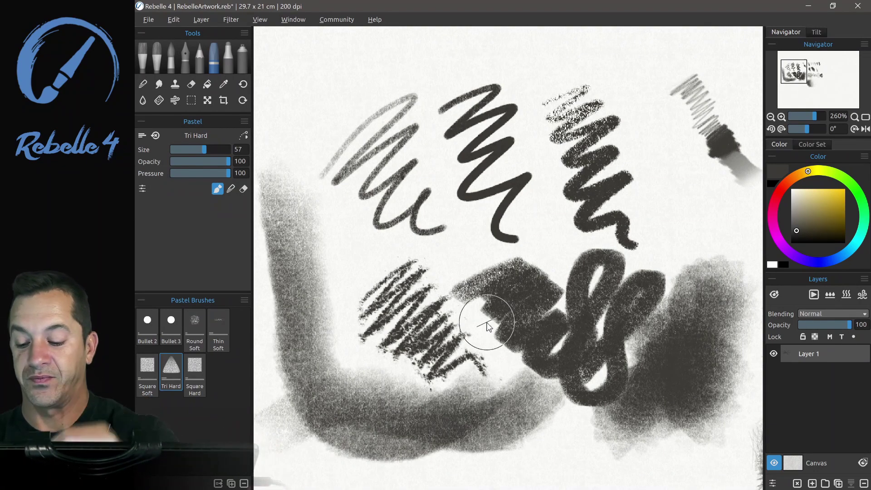
# - Paint dark square-pastel patches below the scribbles
pyautogui.moveTo(349, 281)
pyautogui.mouseDown()
pyautogui.moveTo(340, 307)
pyautogui.moveTo(362, 317)
pyautogui.mouseUp()
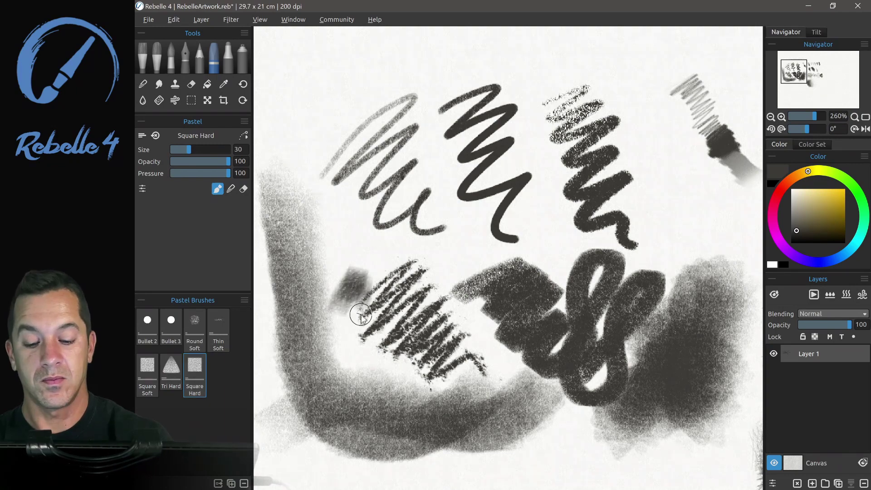
pyautogui.scroll(-5, 375, 305)
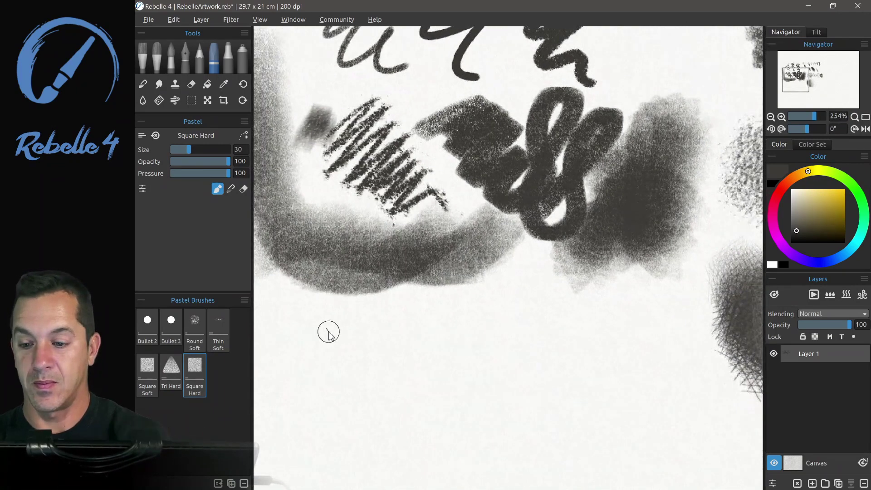
pyautogui.moveTo(311, 360)
pyautogui.mouseDown()
pyautogui.moveTo(324, 344)
pyautogui.moveTo(307, 375)
pyautogui.moveTo(354, 342)
pyautogui.moveTo(376, 342)
pyautogui.moveTo(401, 378)
pyautogui.mouseUp()
pyautogui.moveTo(287, 335)
pyautogui.mouseDown()
pyautogui.moveTo(316, 381)
pyautogui.moveTo(345, 387)
pyautogui.moveTo(382, 377)
pyautogui.moveTo(386, 335)
pyautogui.moveTo(436, 373)
pyautogui.mouseUp()
# - Add a second dark pastel patch, then draw two parallel diagonal grey Dry marker lines
pyautogui.moveTo(499, 372); pyautogui.dragTo(512, 324)
pyautogui.click(228, 62)
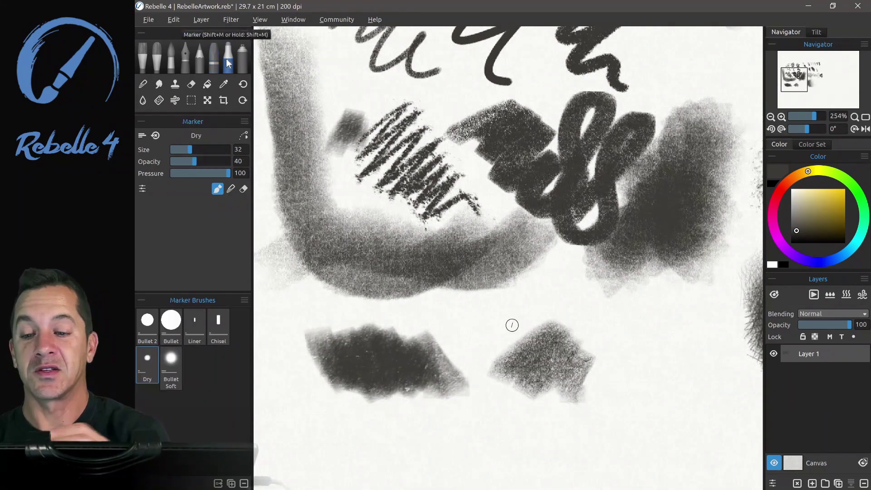
pyautogui.scroll(-6, 511, 325)
pyautogui.scroll(1, 549, 247)
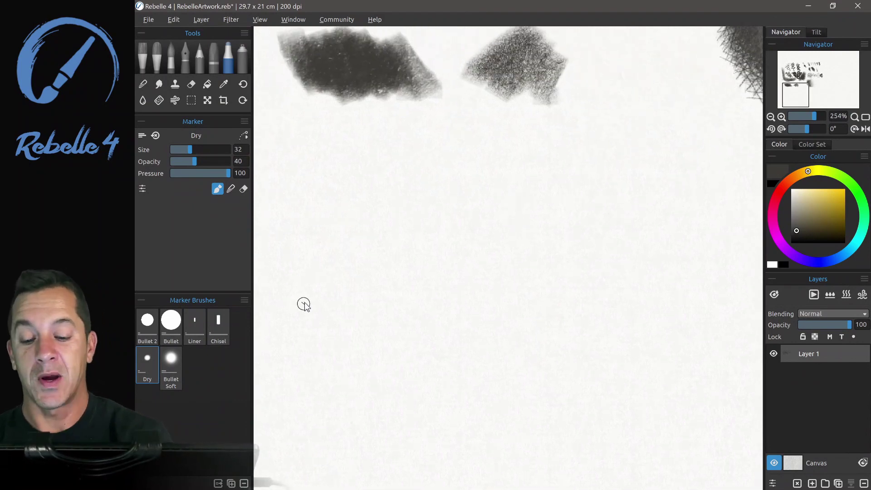
pyautogui.moveTo(299, 307)
pyautogui.mouseDown()
pyautogui.moveTo(371, 236)
pyautogui.moveTo(515, 146)
pyautogui.mouseUp()
pyautogui.moveTo(299, 336)
pyautogui.mouseDown()
pyautogui.moveTo(472, 198)
pyautogui.moveTo(505, 184)
pyautogui.mouseUp()
# - Paint bright yellow Round 3 oil scribbles over the grey marker lines
pyautogui.scroll(1, 608, 203)
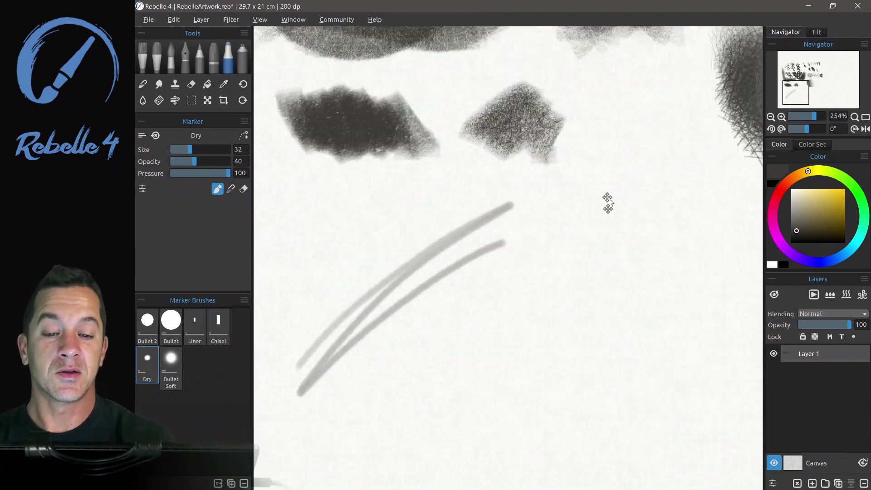
pyautogui.moveTo(607, 202); pyautogui.dragTo(595, 268)
pyautogui.moveTo(836, 197); pyautogui.dragTo(854, 181)
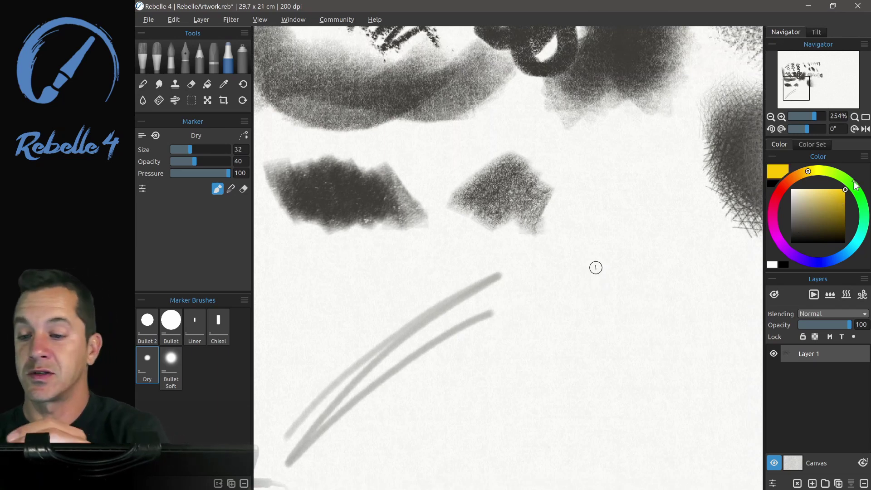
pyautogui.click(142, 58)
pyautogui.moveTo(451, 319)
pyautogui.mouseDown()
pyautogui.moveTo(497, 303)
pyautogui.moveTo(494, 350)
pyautogui.mouseUp()
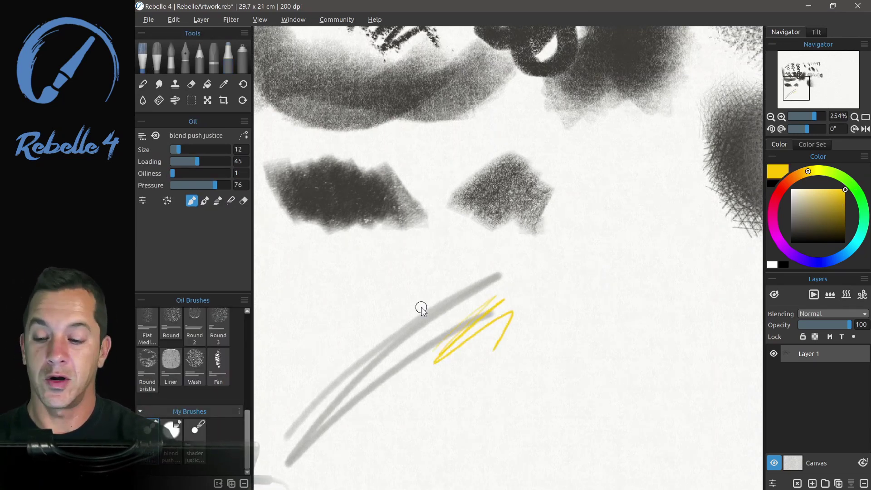
pyautogui.click(219, 326)
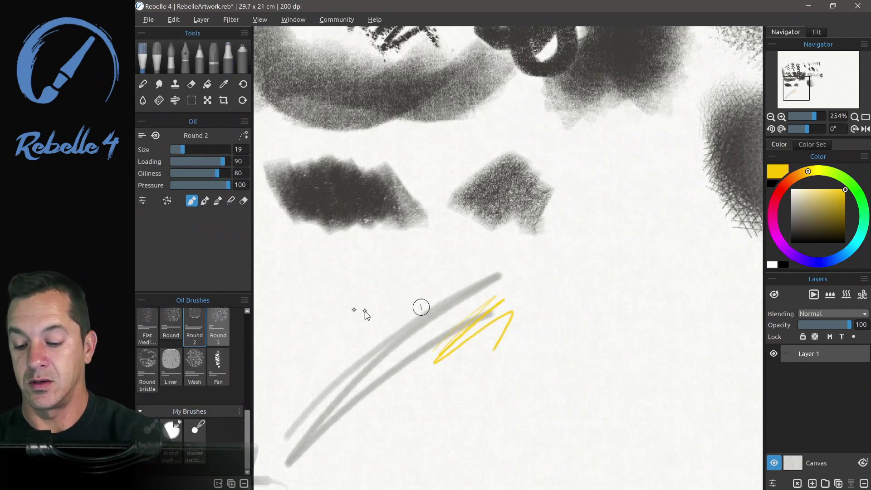
pyautogui.moveTo(343, 353)
pyautogui.mouseDown()
pyautogui.moveTo(373, 346)
pyautogui.moveTo(448, 310)
pyautogui.moveTo(493, 307)
pyautogui.moveTo(451, 374)
pyautogui.moveTo(501, 391)
pyautogui.mouseUp()
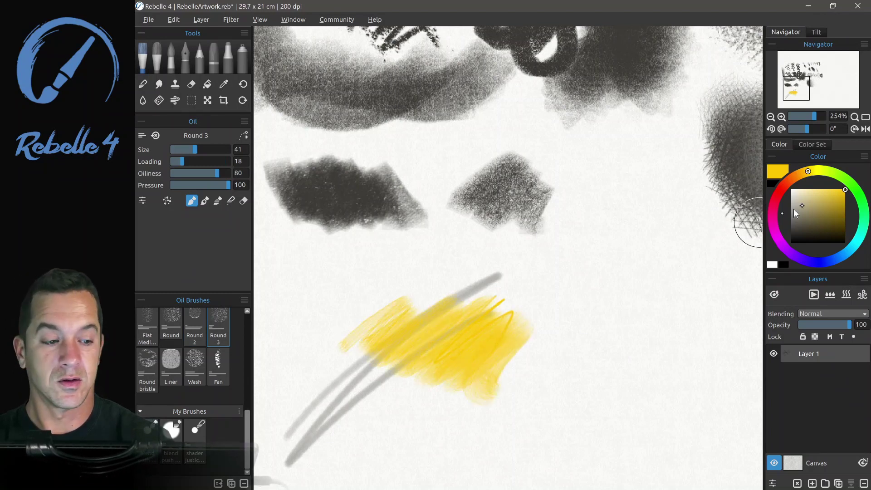
# - Extend the oil band into a gradient of yellow-green, green and cyan
pyautogui.click(827, 172)
pyautogui.moveTo(461, 299)
pyautogui.mouseDown()
pyautogui.moveTo(480, 313)
pyautogui.moveTo(540, 295)
pyautogui.mouseUp()
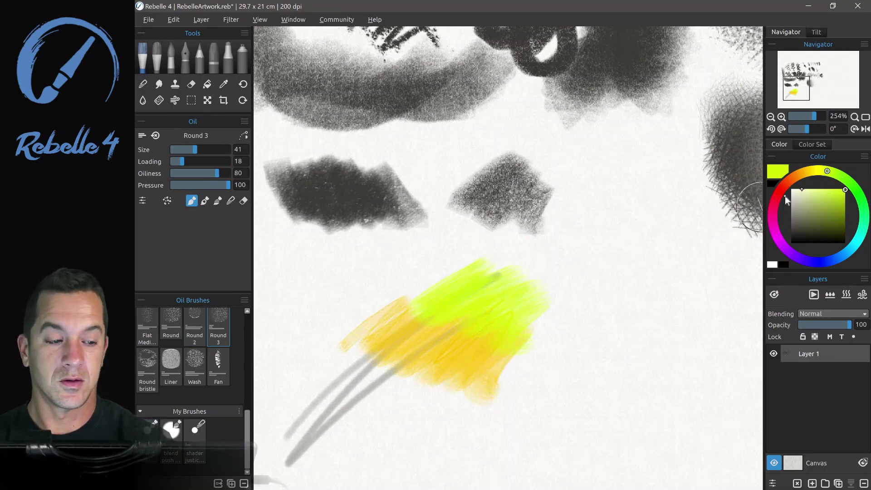
pyautogui.click(864, 215)
pyautogui.moveTo(548, 249)
pyautogui.mouseDown()
pyautogui.moveTo(541, 243)
pyautogui.moveTo(564, 288)
pyautogui.moveTo(602, 274)
pyautogui.mouseUp()
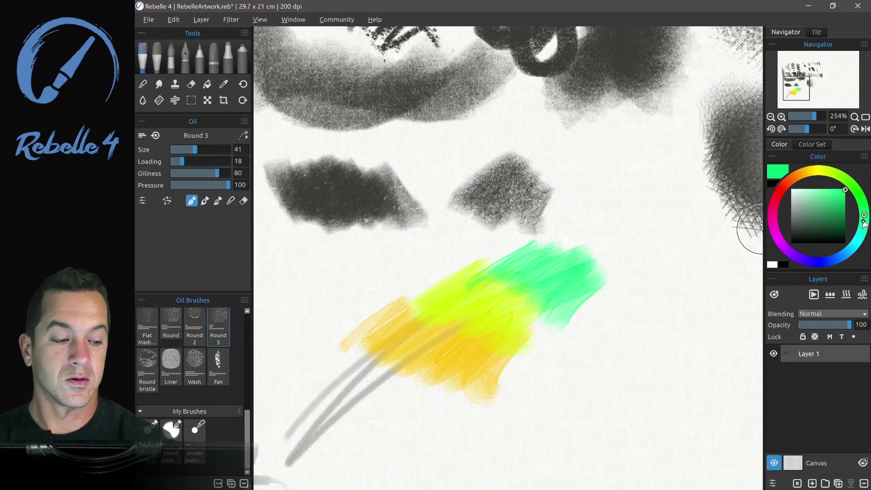
pyautogui.click(853, 247)
pyautogui.moveTo(619, 222)
pyautogui.mouseDown()
pyautogui.moveTo(567, 265)
pyautogui.moveTo(644, 301)
pyautogui.mouseUp()
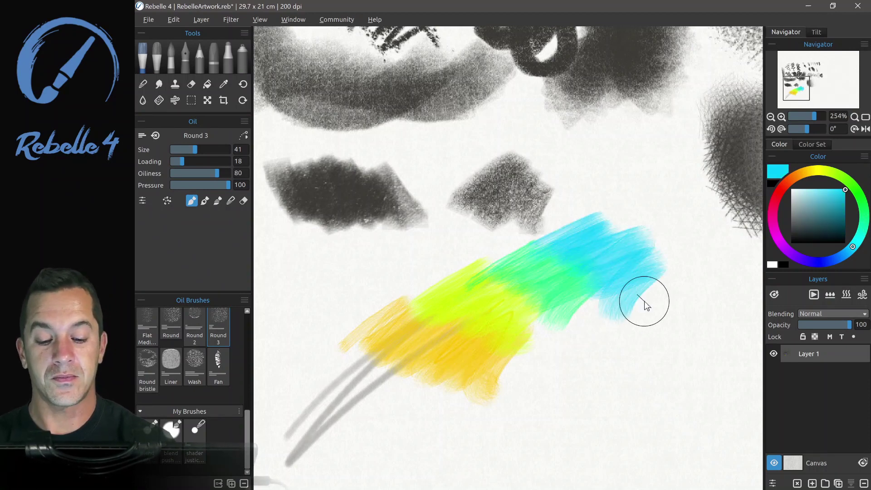
# - Draw three crossing cyan Bullet 2 marker lines at size 54, forming a star
pyautogui.click(229, 64)
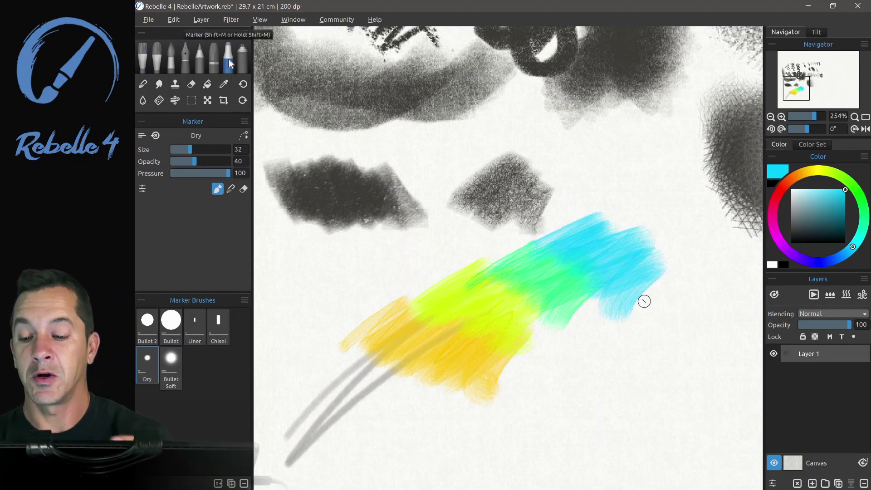
pyautogui.moveTo(189, 150); pyautogui.dragTo(206, 154)
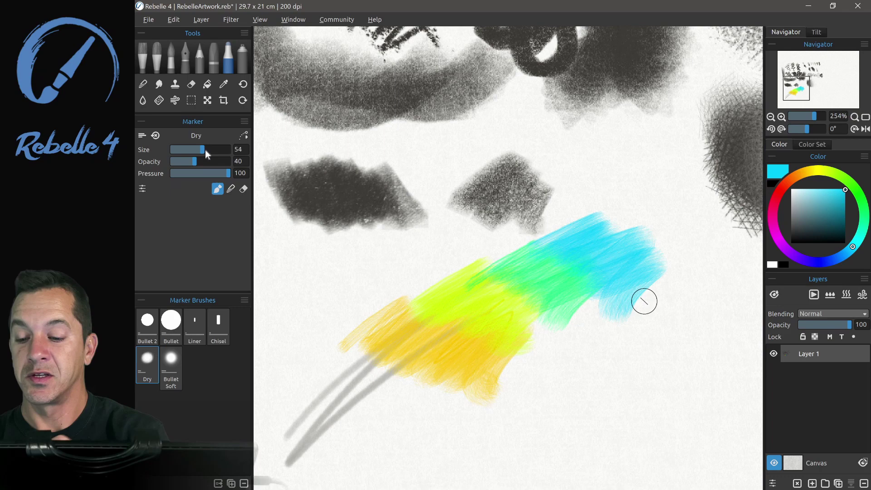
pyautogui.click(148, 323)
pyautogui.moveTo(296, 338)
pyautogui.mouseDown()
pyautogui.moveTo(492, 286)
pyautogui.moveTo(730, 257)
pyautogui.mouseUp()
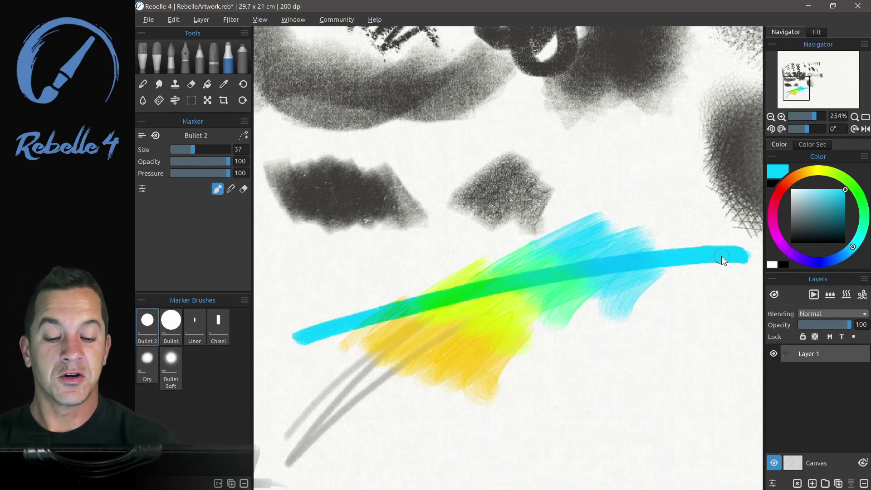
pyautogui.moveTo(393, 384)
pyautogui.mouseDown()
pyautogui.moveTo(480, 245)
pyautogui.moveTo(444, 330)
pyautogui.moveTo(460, 425)
pyautogui.mouseUp()
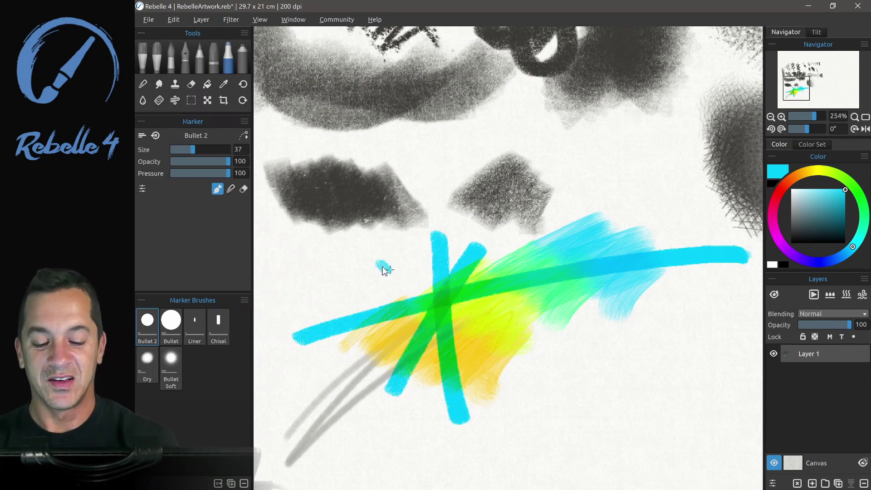
pyautogui.moveTo(379, 263); pyautogui.dragTo(567, 383)
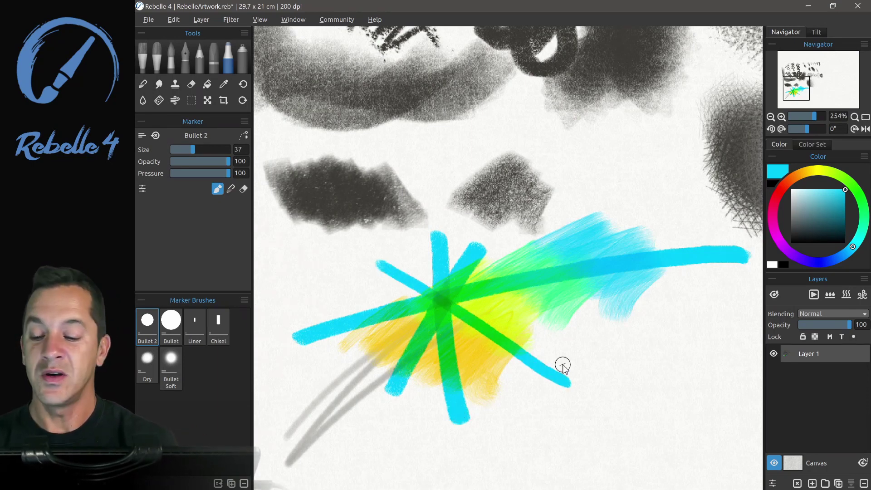
# - Blend green into the yellow at the star centre and review the Natural Colors setting
pyautogui.click(231, 188)
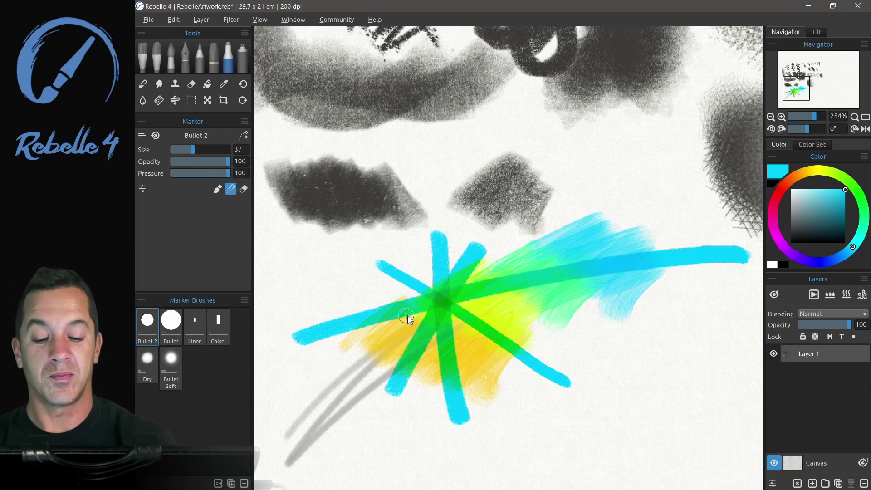
pyautogui.moveTo(468, 294)
pyautogui.mouseDown()
pyautogui.moveTo(466, 346)
pyautogui.moveTo(518, 335)
pyautogui.mouseUp()
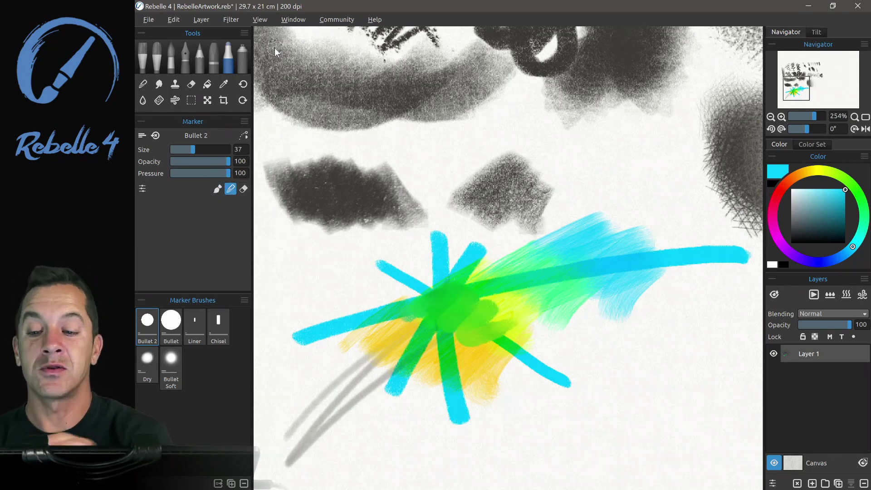
pyautogui.click(173, 20)
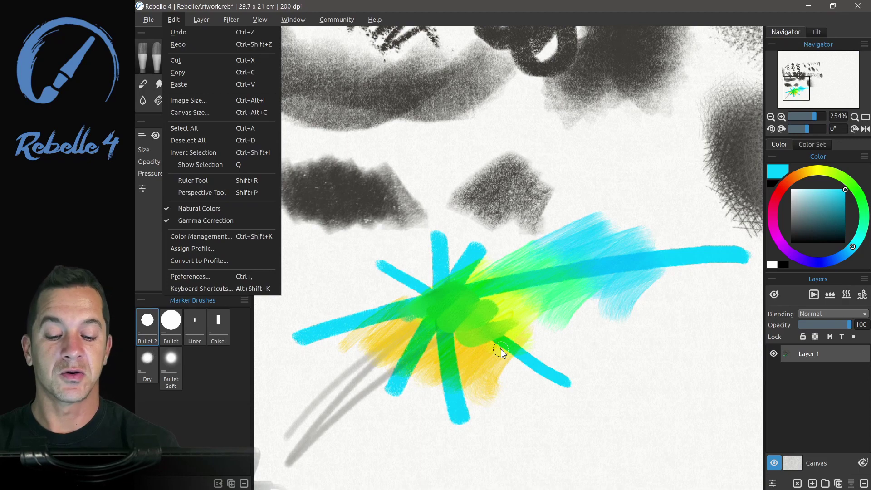
pyautogui.click(548, 331)
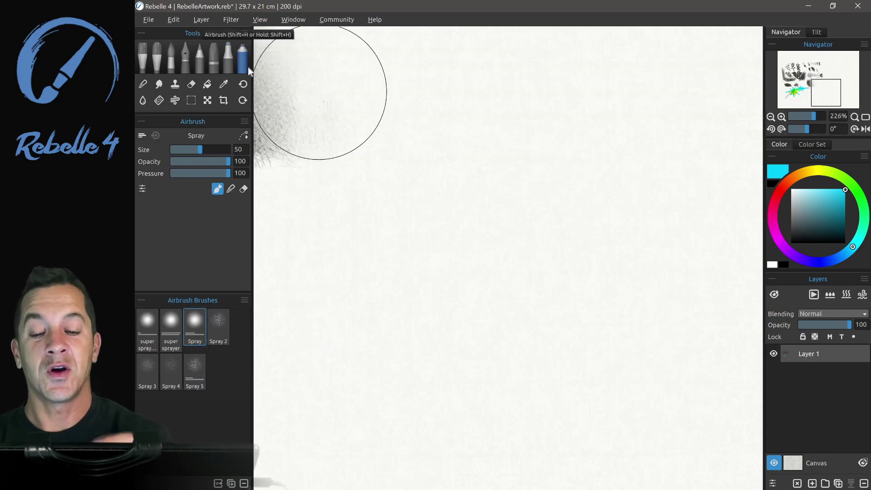
# - Spray a large soft cyan airbrush cloud across empty paper
pyautogui.moveTo(330, 278)
pyautogui.mouseDown()
pyautogui.moveTo(550, 109)
pyautogui.moveTo(533, 346)
pyautogui.moveTo(657, 274)
pyautogui.mouseUp()
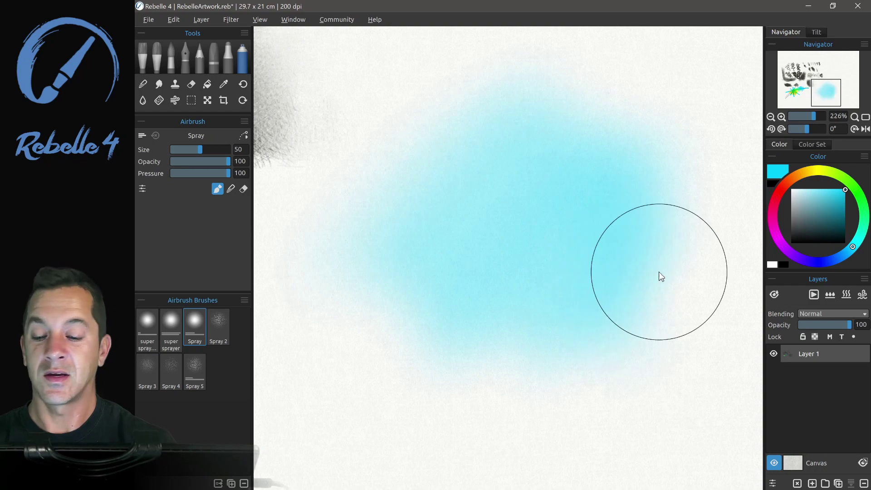
pyautogui.scroll(-2, 449, 227)
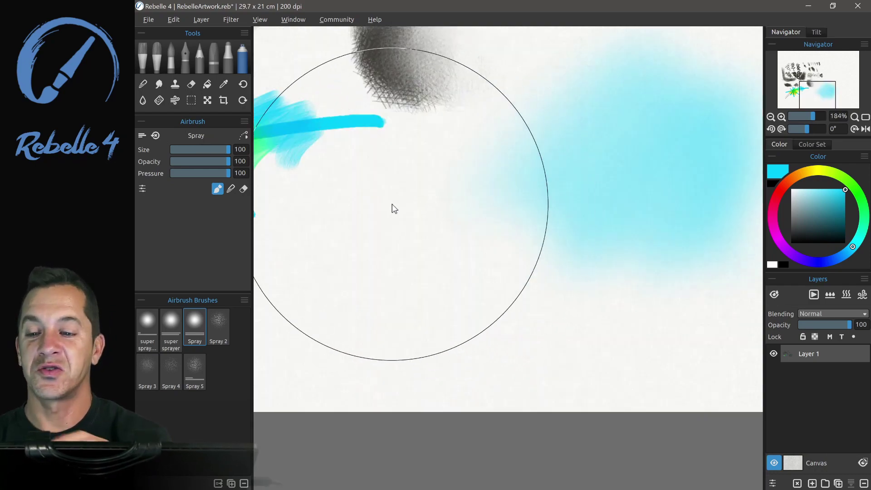
pyautogui.moveTo(294, 295)
pyautogui.mouseDown()
pyautogui.moveTo(449, 121)
pyautogui.moveTo(429, 213)
pyautogui.moveTo(469, 308)
pyautogui.moveTo(617, 344)
pyautogui.mouseUp()
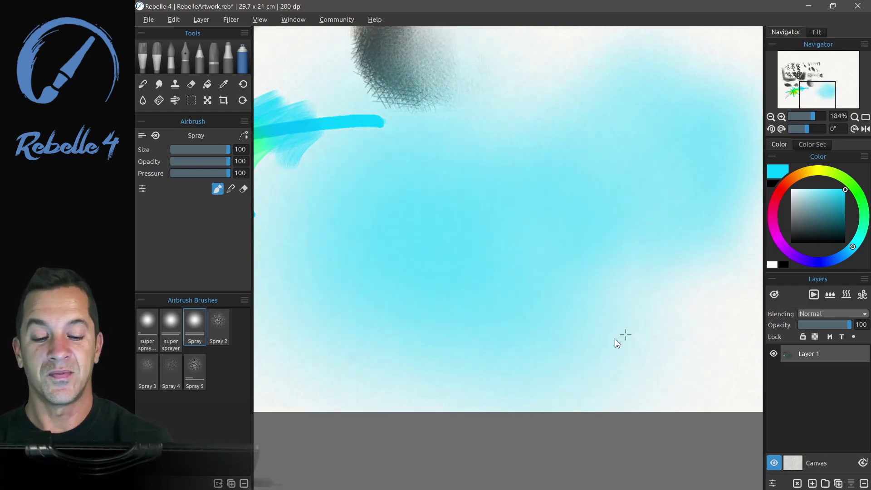
# - Spray a thin cyan zigzag beside the cloud at airbrush size 27
pyautogui.scroll(-2, 427, 202)
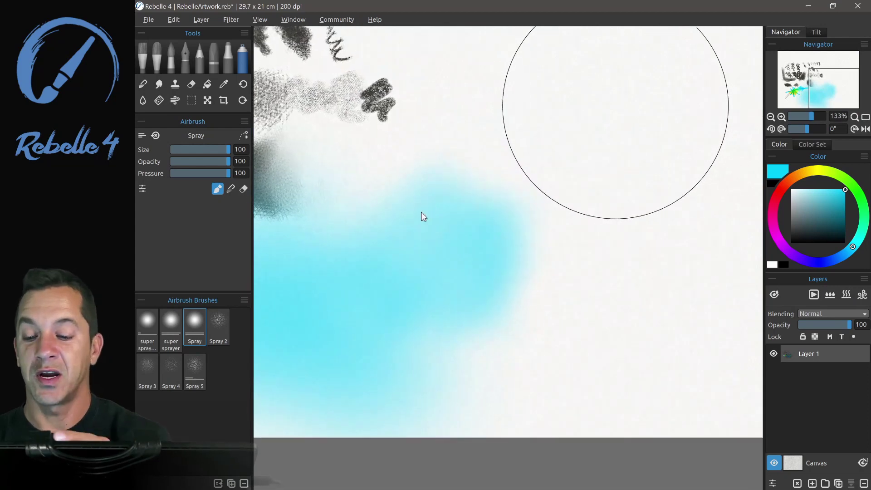
pyautogui.moveTo(225, 149); pyautogui.dragTo(186, 154)
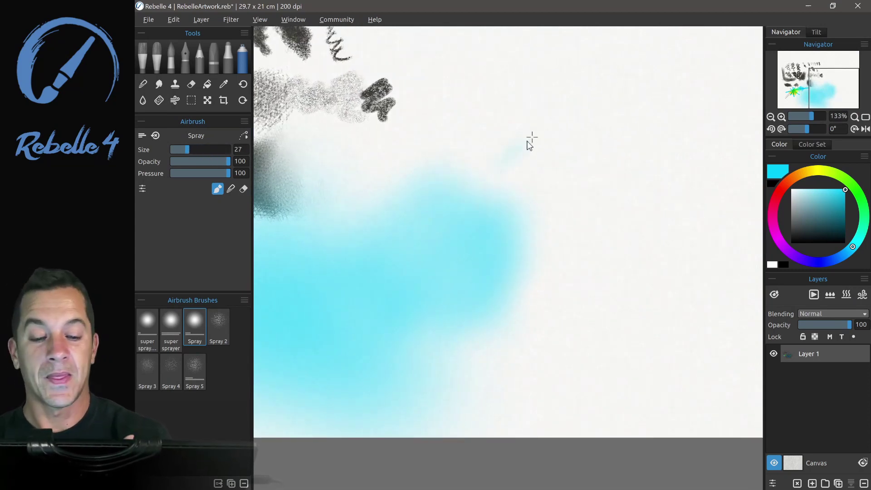
pyautogui.moveTo(529, 140)
pyautogui.mouseDown()
pyautogui.moveTo(570, 221)
pyautogui.moveTo(572, 309)
pyautogui.mouseUp()
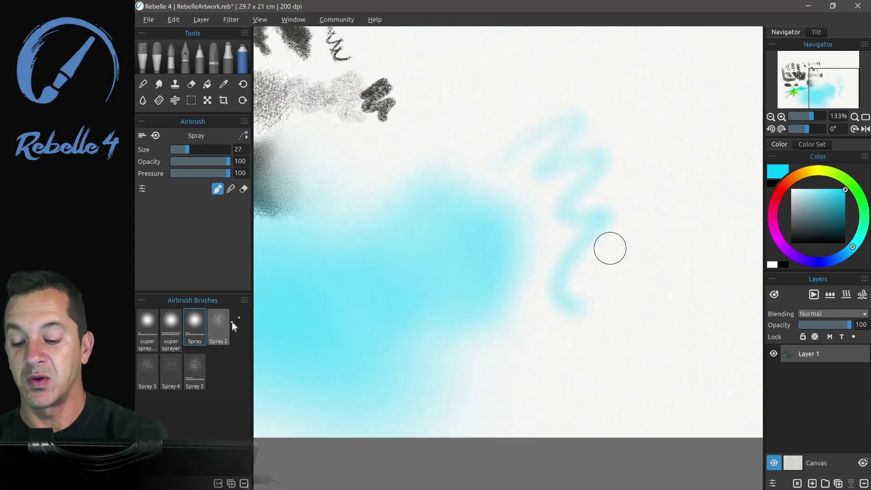
pyautogui.click(217, 330)
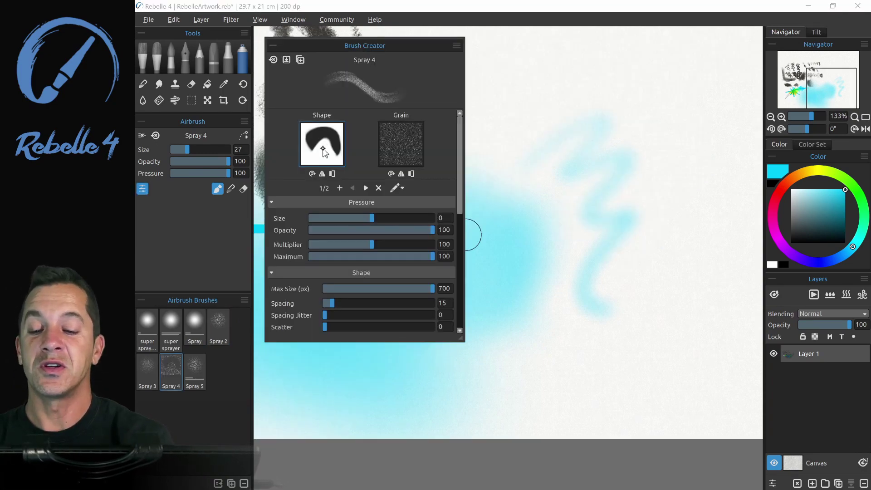
# - Open the Grain Image Library for the Spray 4 brush and browse its images
pyautogui.click(398, 149)
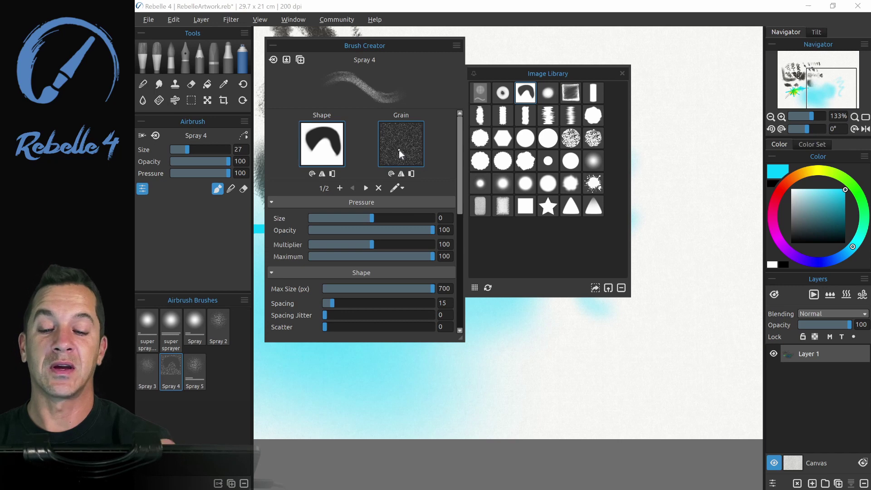
pyautogui.moveTo(459, 188)
pyautogui.mouseDown()
pyautogui.moveTo(456, 266)
pyautogui.moveTo(441, 309)
pyautogui.mouseUp()
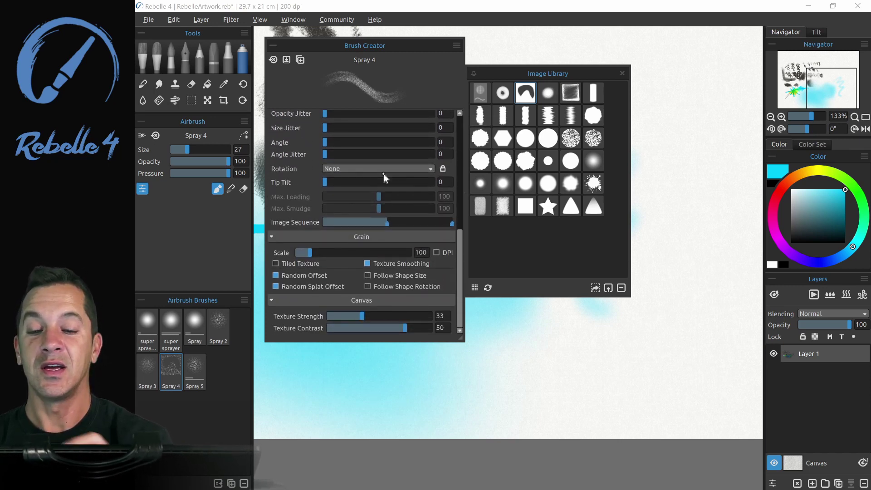